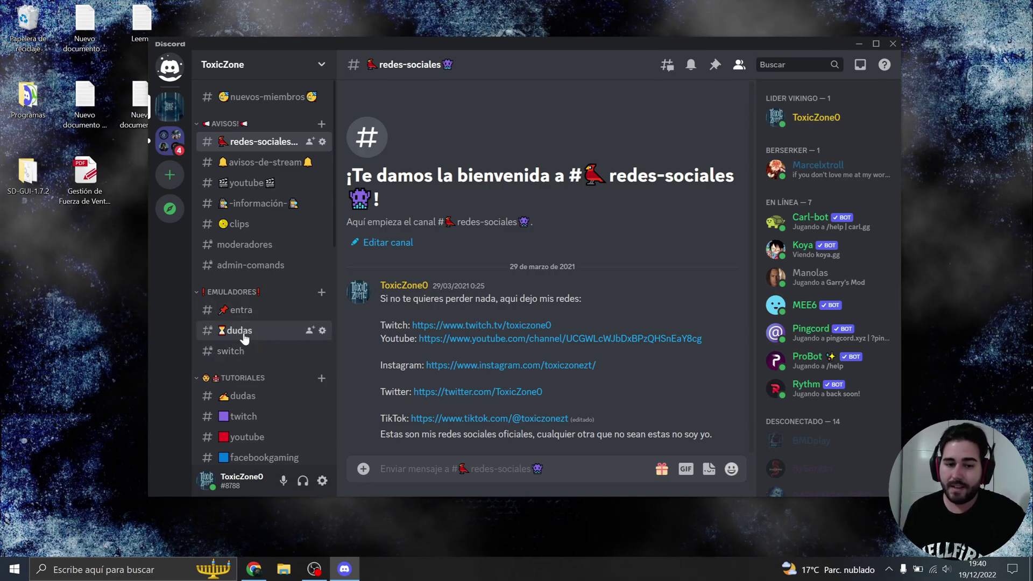
- In the EMULADORES category, claim the subscriber role with the red-circle reaction in entra, check dudas, and open the switch channel
{"action": "left_click", "coordinate": [245, 313]}
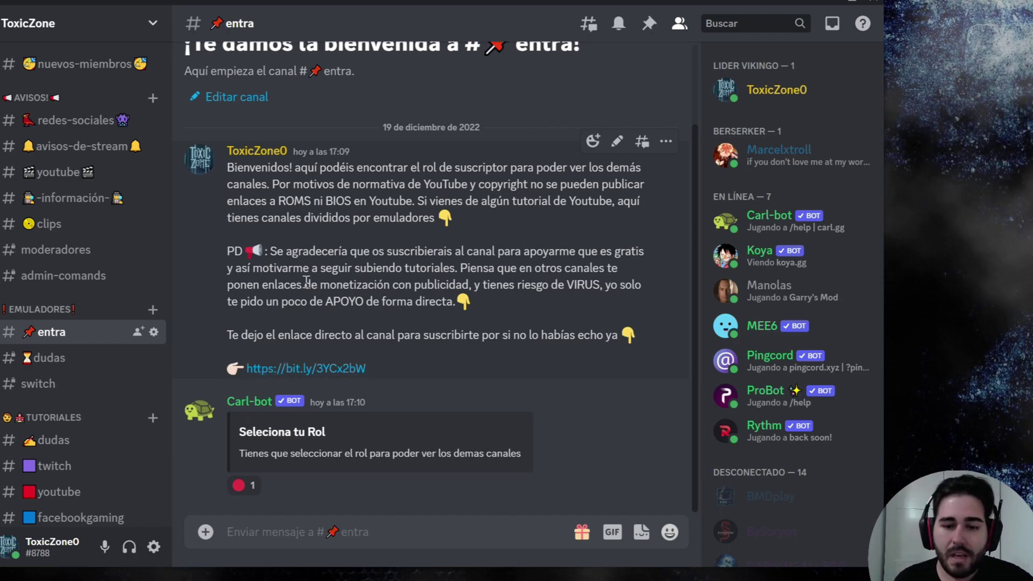
{"action": "left_click", "coordinate": [239, 490]}
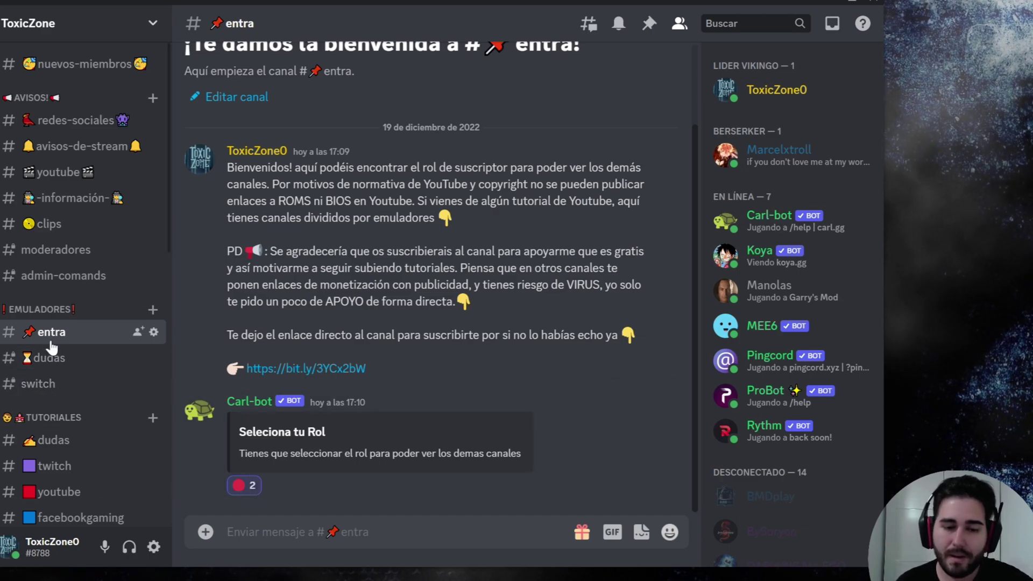
{"action": "left_click", "coordinate": [59, 359]}
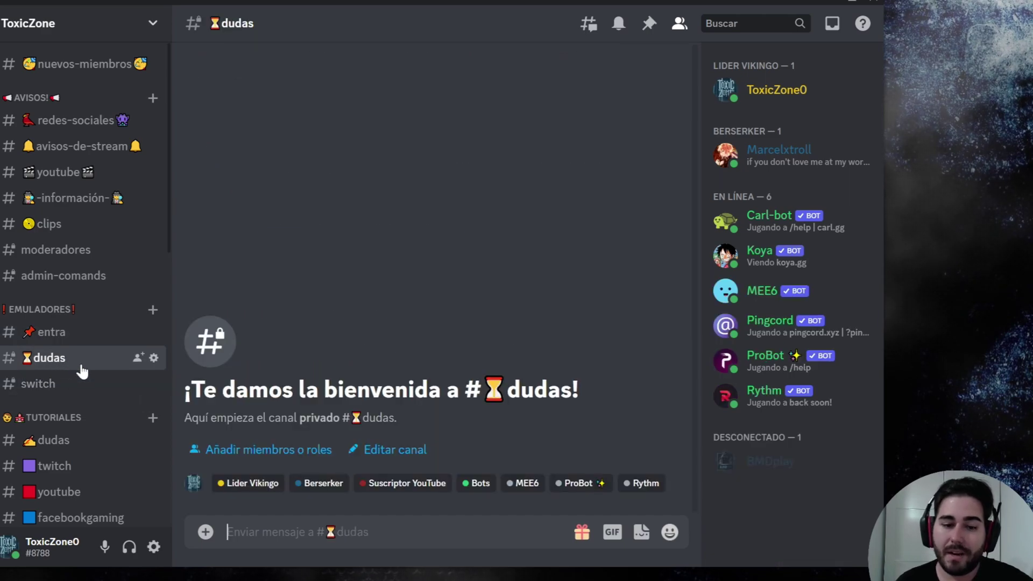
{"action": "left_click", "coordinate": [39, 391]}
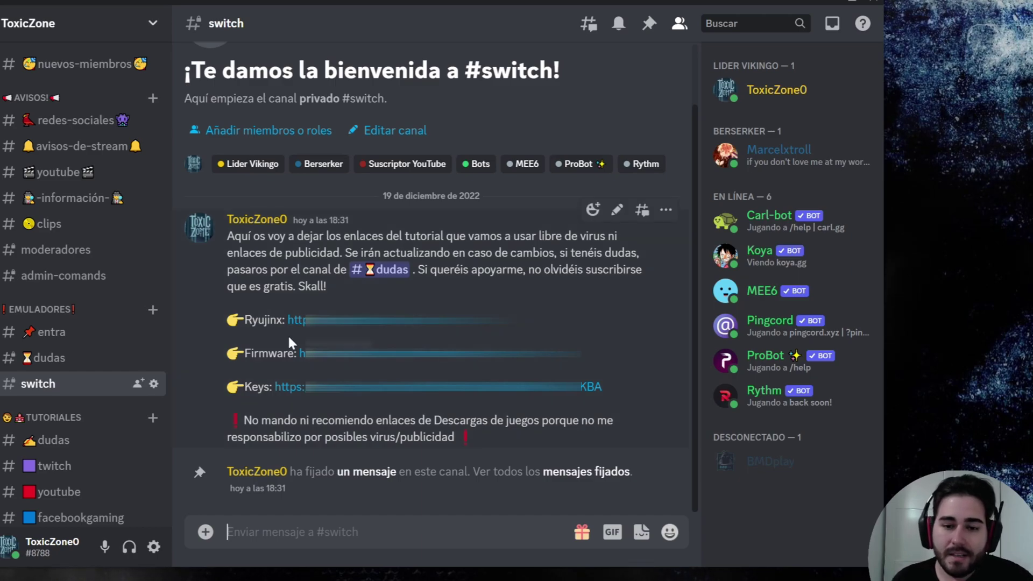
- Follow the Ryujinx link in the switch channel, download the Windows build 1.1.481, and open the downloaded ZIP archive
{"action": "left_click", "coordinate": [296, 320]}
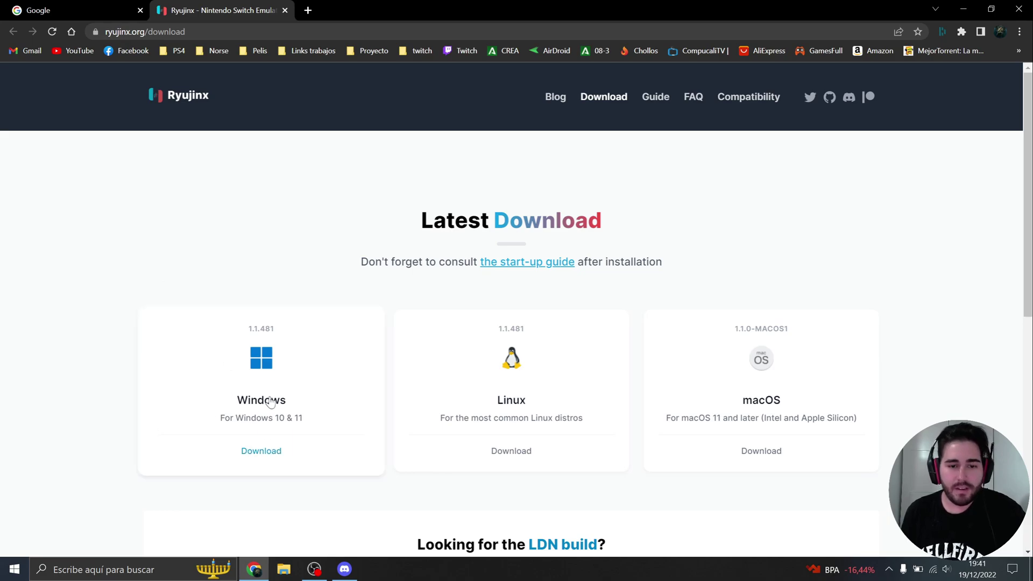
{"action": "left_click", "coordinate": [261, 377]}
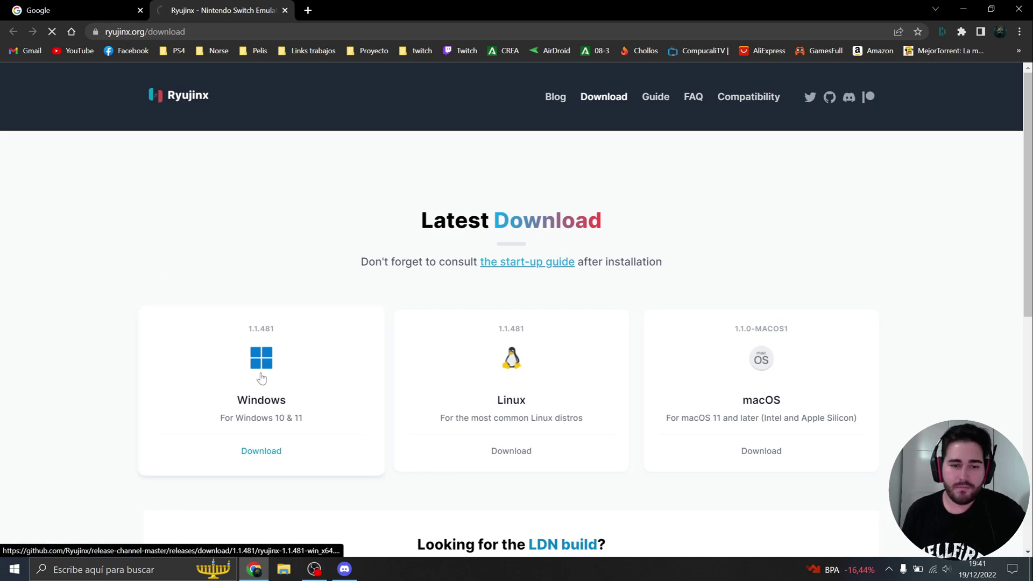
{"action": "left_click", "coordinate": [61, 545]}
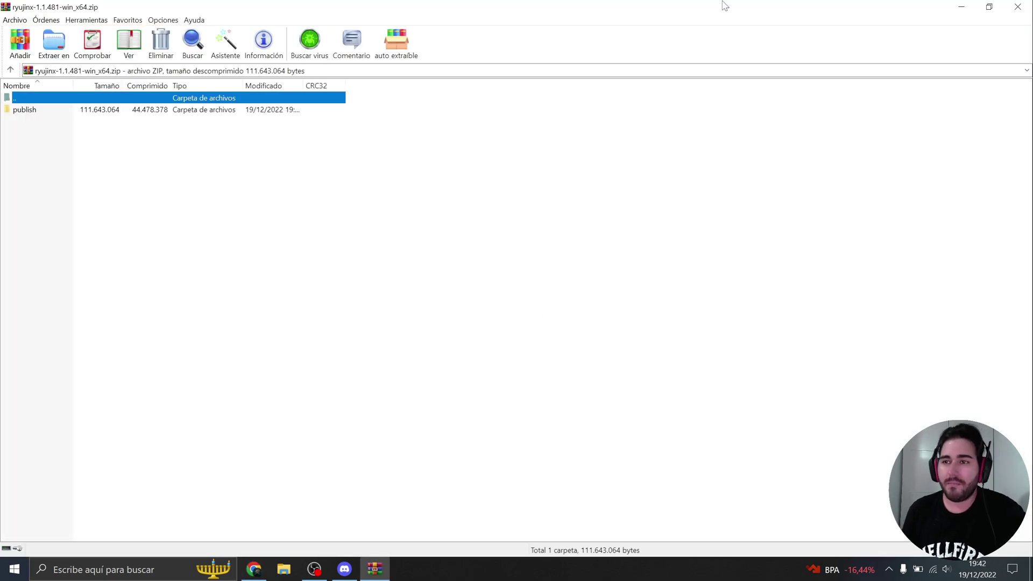
- Restore the archive to a smaller window and minimize the browser and Discord so it sits over the desktop
{"action": "left_click", "coordinate": [989, 6]}
{"action": "left_click_drag", "start_coordinate": [909, 125], "coordinate": [448, 109]}
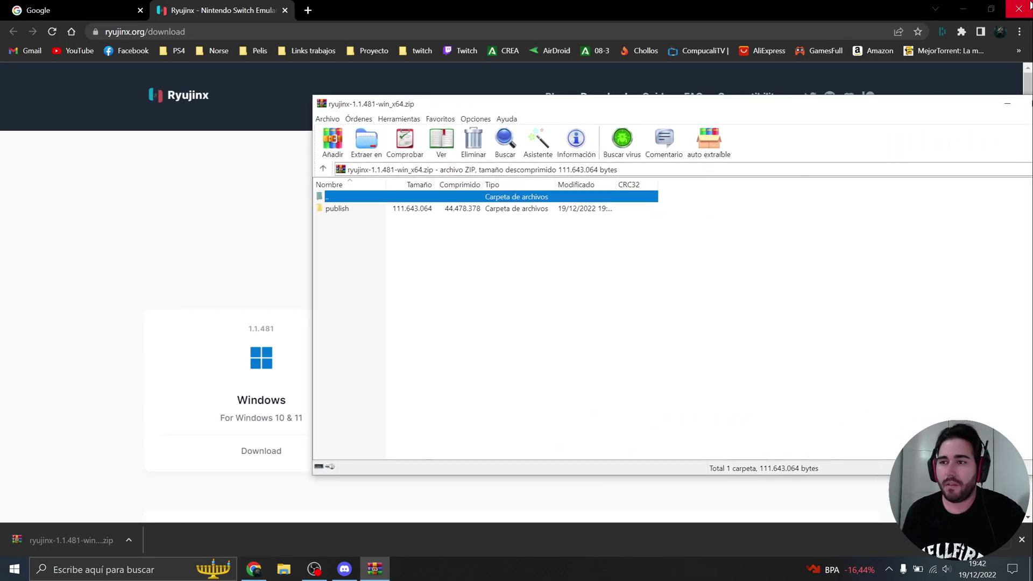
{"action": "left_click", "coordinate": [963, 9]}
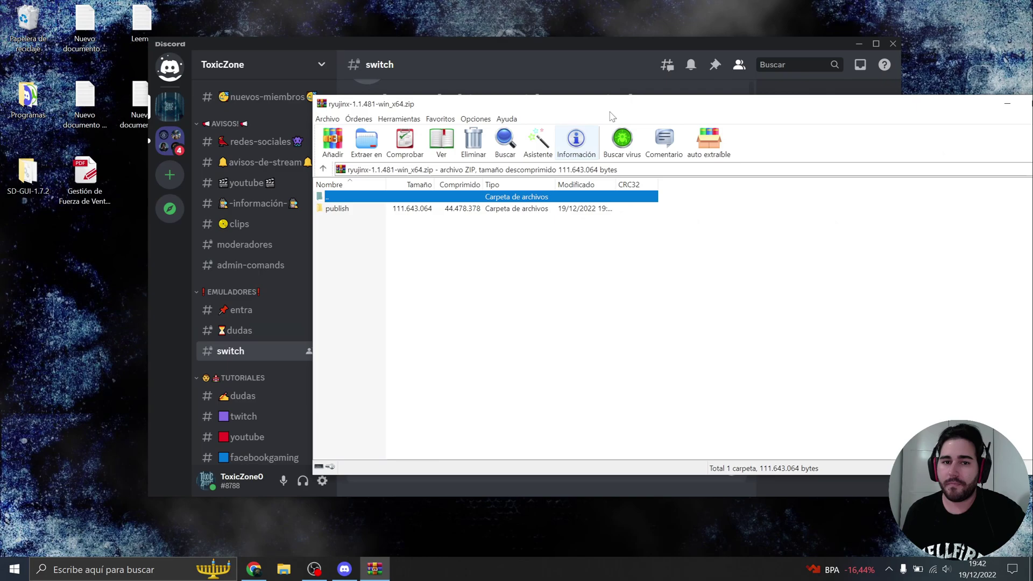
{"action": "left_click", "coordinate": [858, 45]}
{"action": "left_click_drag", "start_coordinate": [495, 106], "coordinate": [360, 120]}
{"action": "left_click_drag", "start_coordinate": [231, 121], "coordinate": [320, 143]}
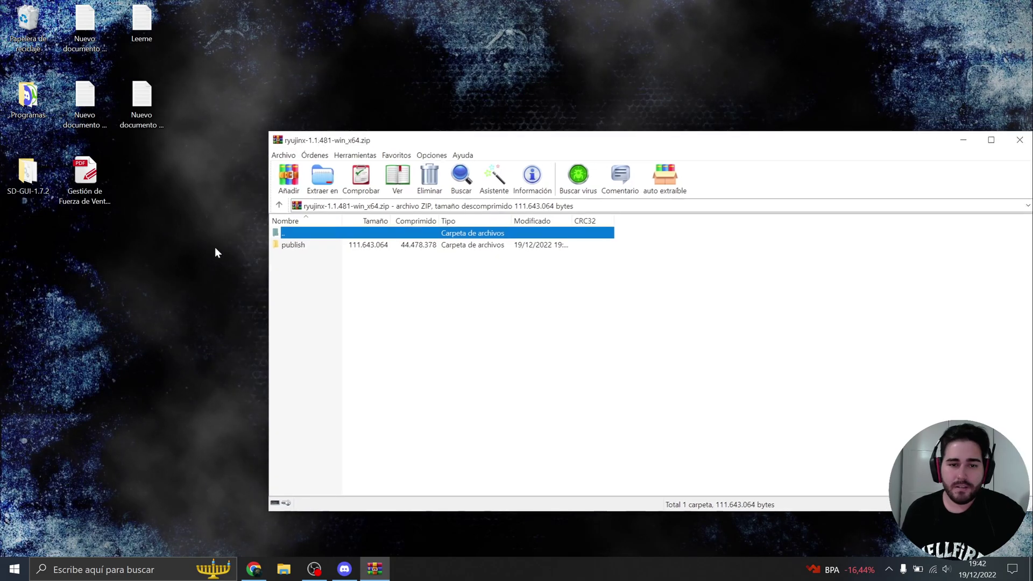
- Check the publish folder in the Ryujinx ZIP archive and close the archive
{"action": "double_click", "coordinate": [293, 245]}
{"action": "double_click", "coordinate": [288, 237]}
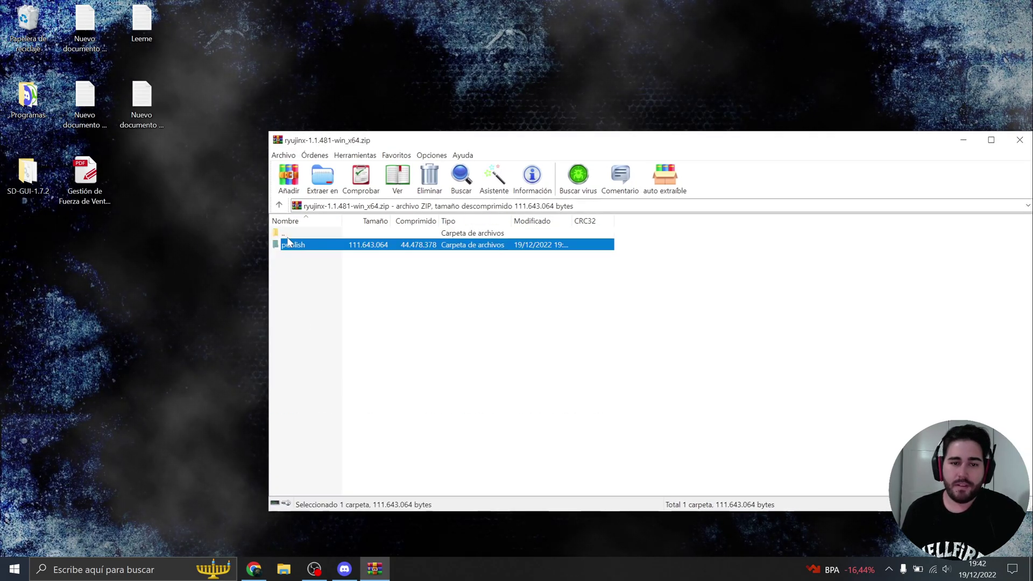
{"action": "left_click_drag", "start_coordinate": [548, 150], "coordinate": [423, 154]}
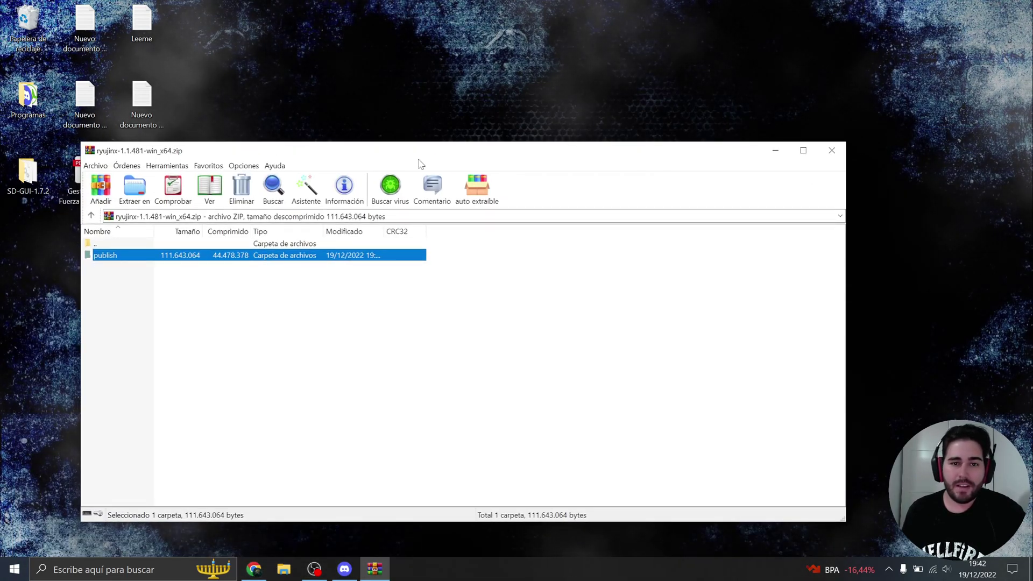
{"action": "left_click", "coordinate": [832, 150]}
- Return to Discord, follow the Firmware link in the switch channel, and examine the Official Global Firmwares list
{"action": "left_click", "coordinate": [345, 569]}
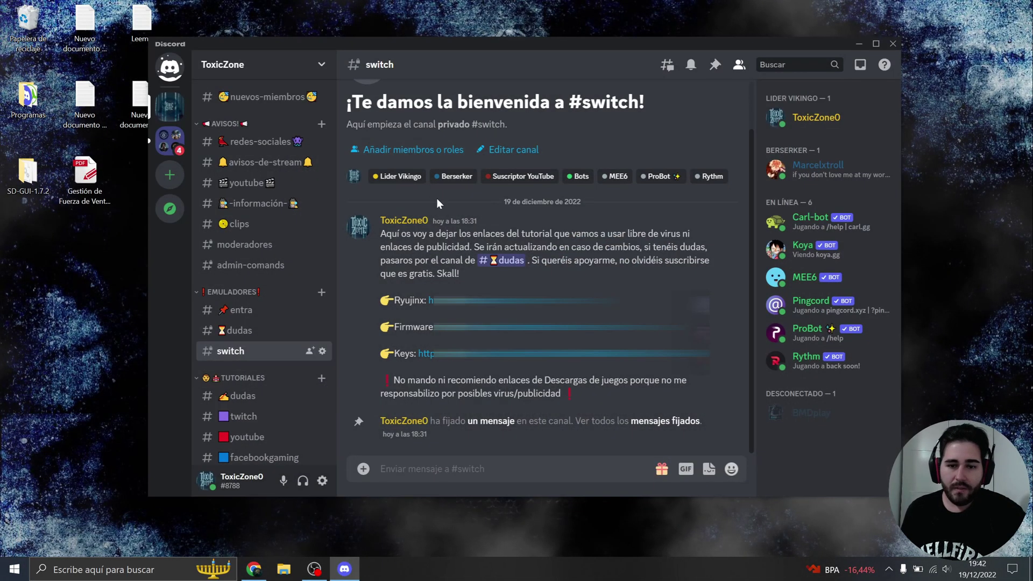
{"action": "left_click", "coordinate": [538, 327]}
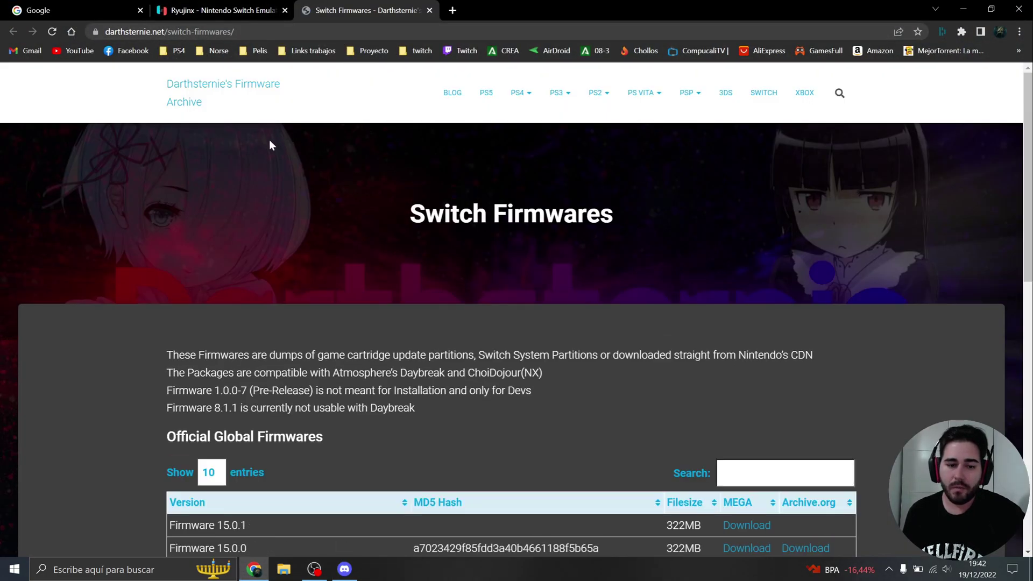
{"action": "scroll", "coordinate": [301, 231], "scroll_direction": "down", "scroll_amount": 4}
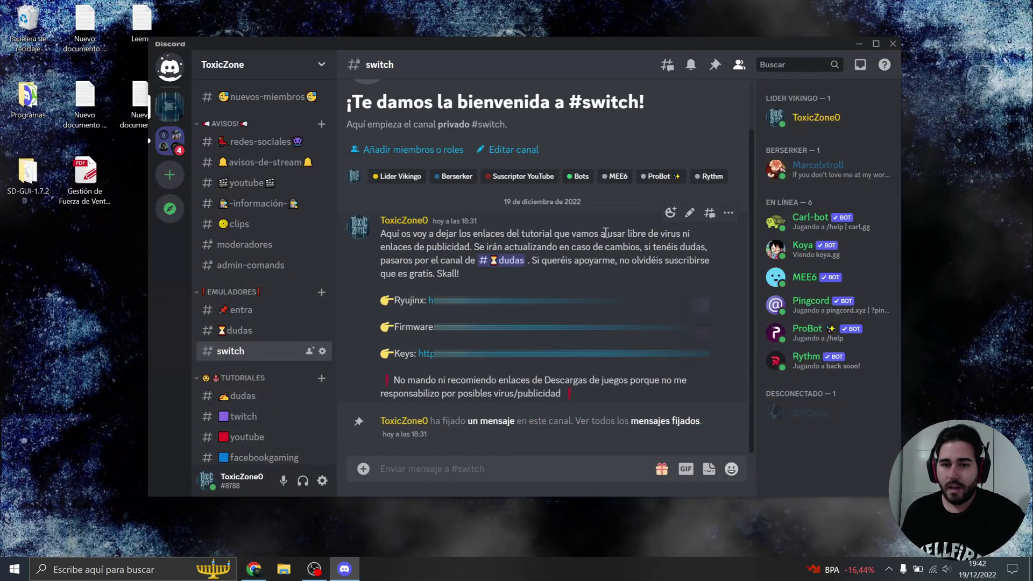
- Open the Keys link from the switch channel to view its MEGA folder, close that page, and minimize the browser
{"action": "left_click", "coordinate": [476, 354]}
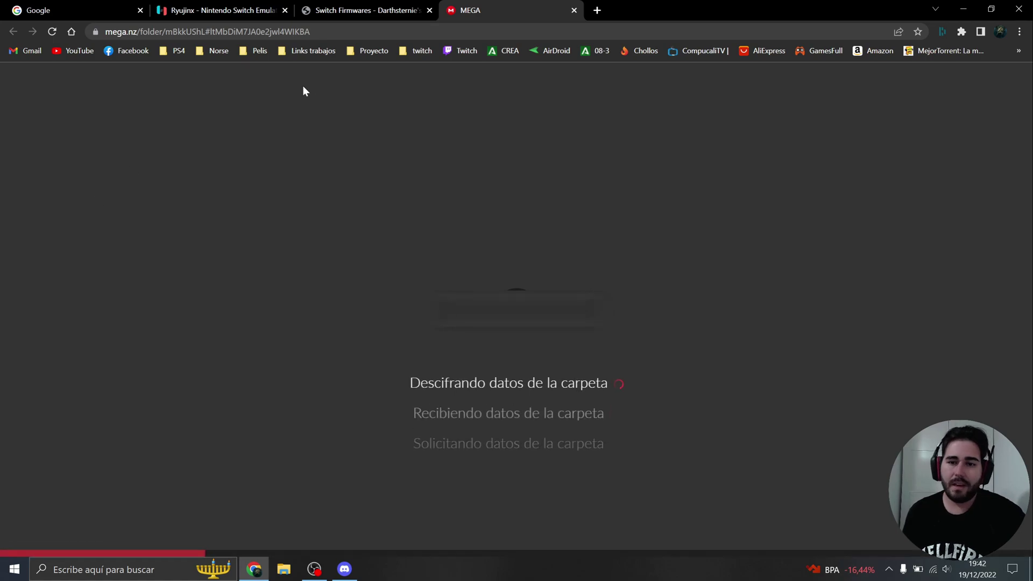
{"action": "left_click", "coordinate": [574, 10]}
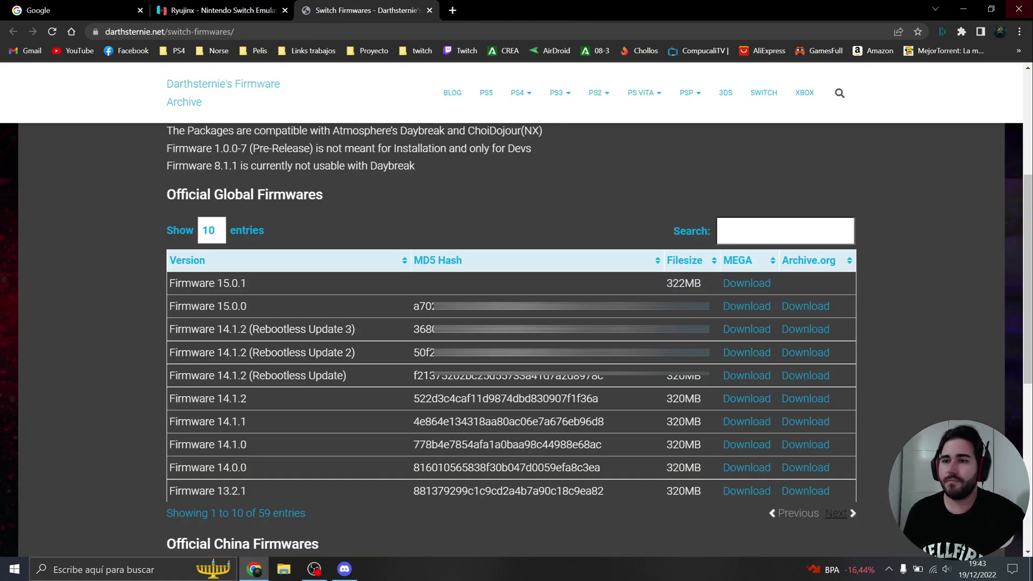
{"action": "left_click", "coordinate": [963, 9]}
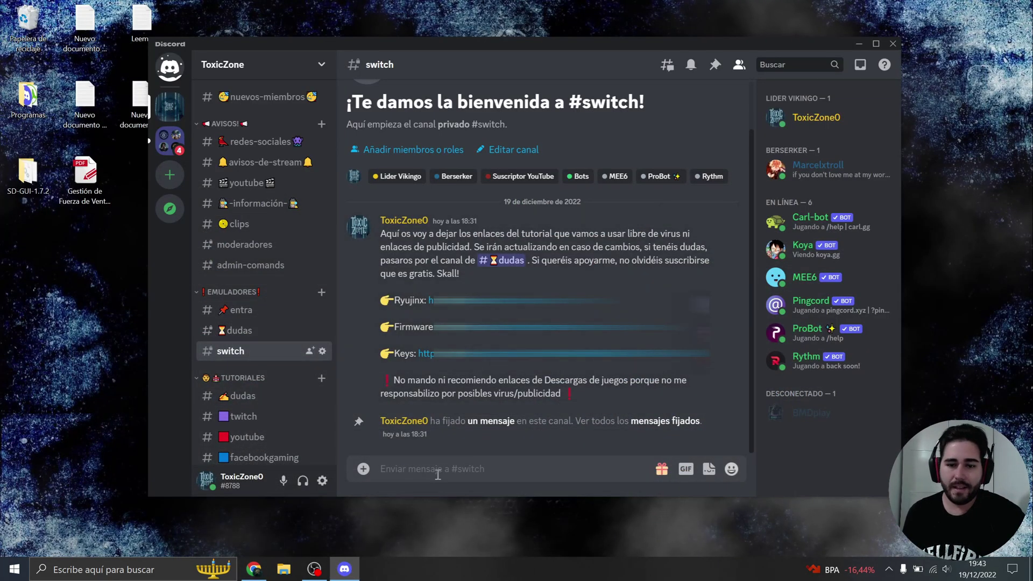
- Minimize Discord and open the Ryujinx folder inside the desktop's swich folder
{"action": "left_click", "coordinate": [858, 43]}
{"action": "double_click", "coordinate": [525, 246]}
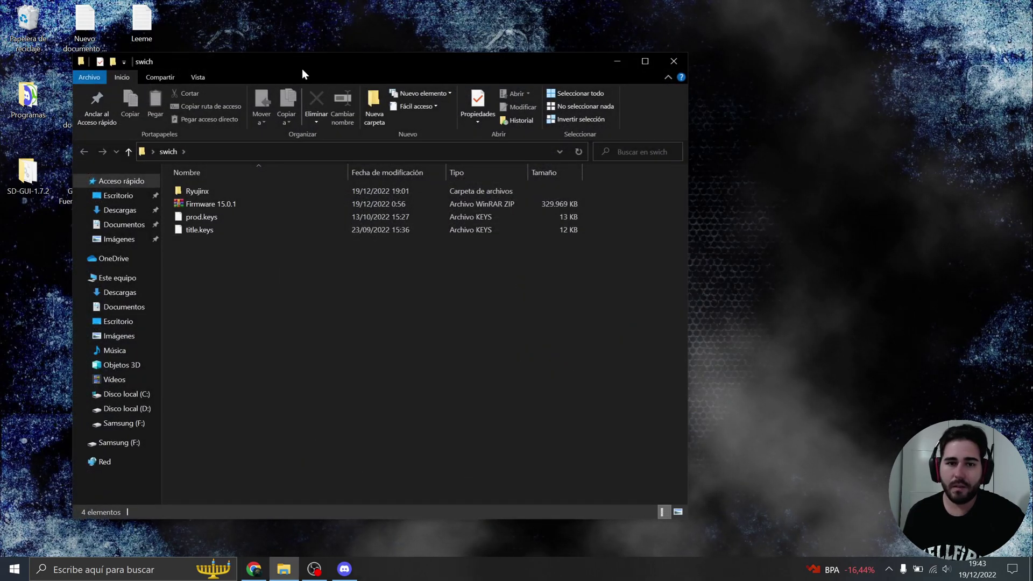
{"action": "left_click_drag", "start_coordinate": [304, 70], "coordinate": [406, 61]}
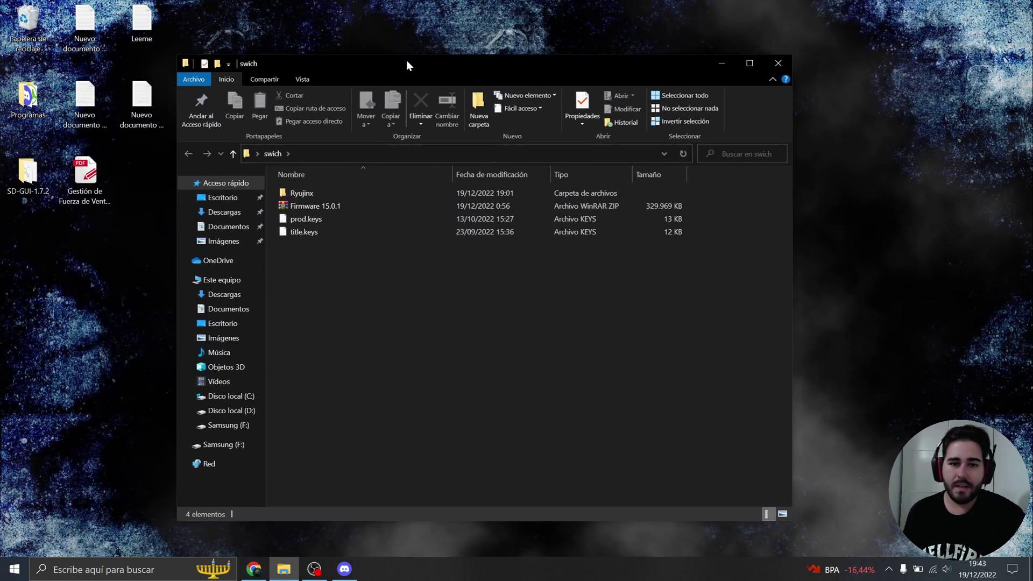
{"action": "double_click", "coordinate": [308, 192]}
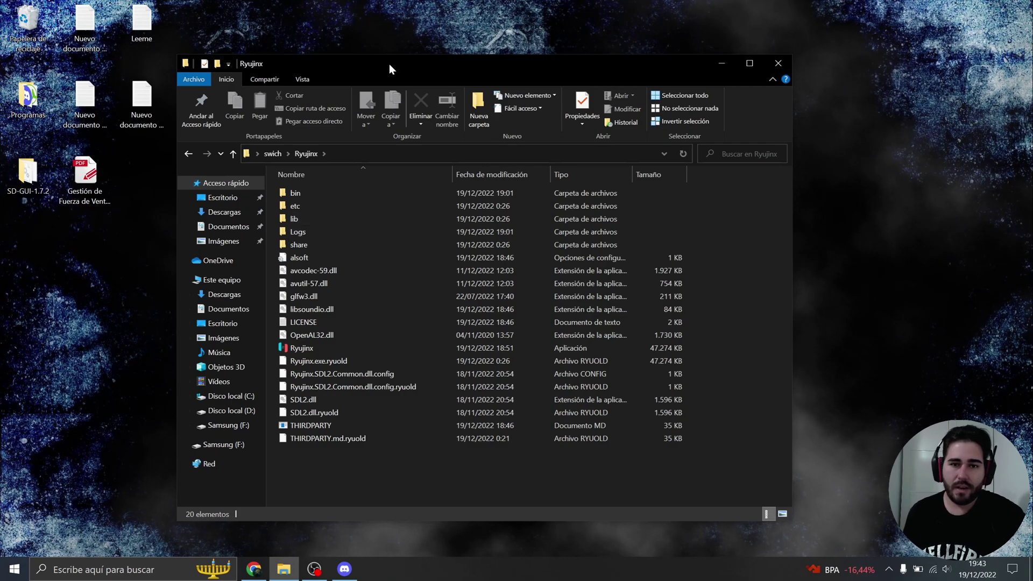
{"action": "left_click_drag", "start_coordinate": [389, 64], "coordinate": [479, 54]}
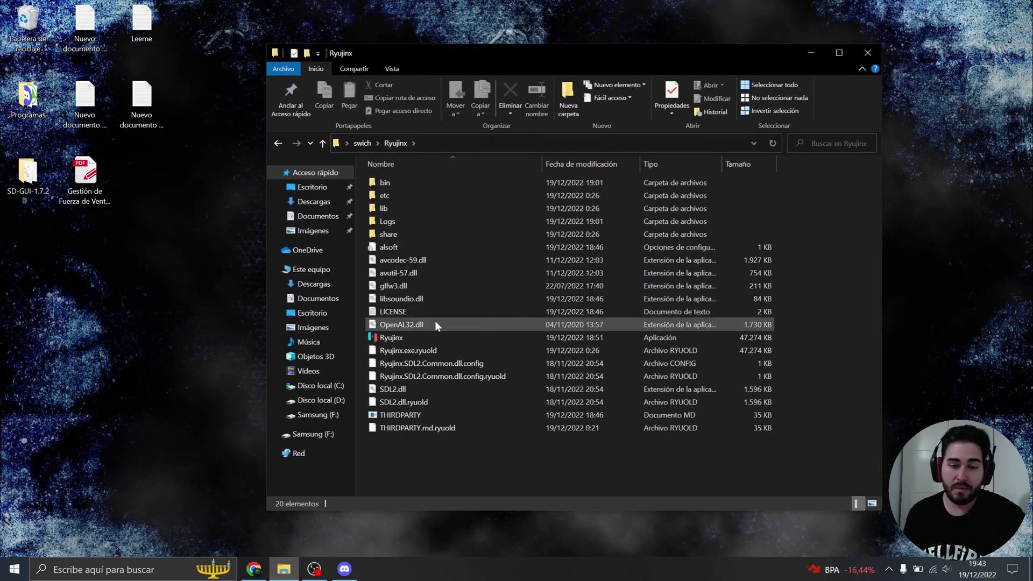
- Launch the Ryujinx application, dismiss the missing-keys error, and set Vulkan as the default graphics backend
{"action": "left_click", "coordinate": [398, 341]}
{"action": "double_click", "coordinate": [391, 338]}
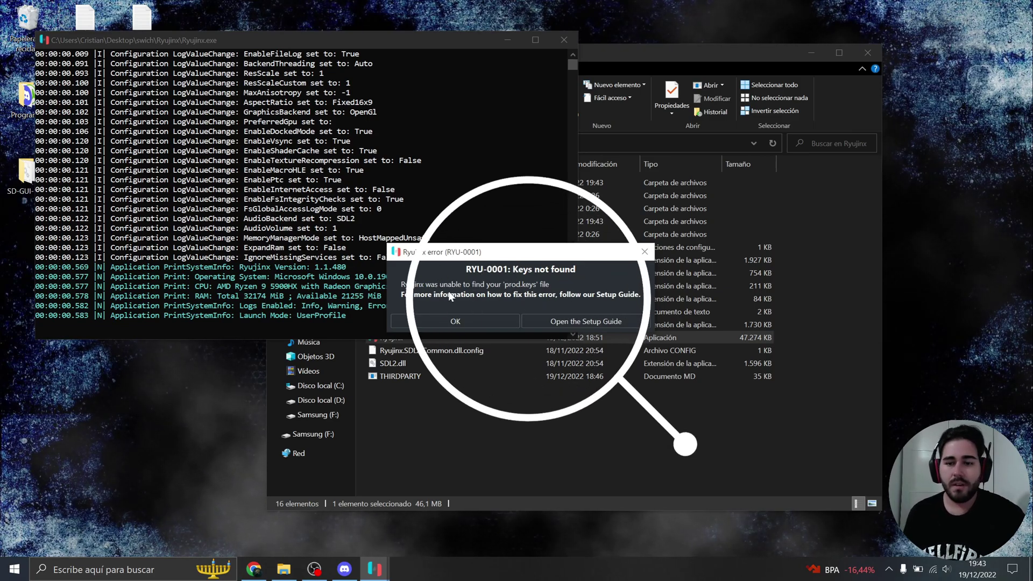
{"action": "left_click", "coordinate": [445, 318]}
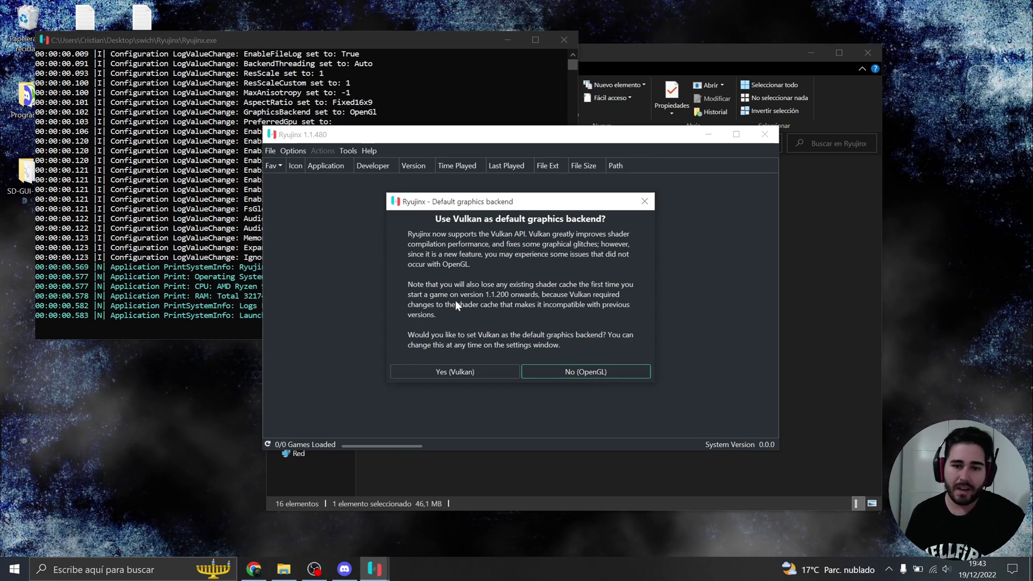
{"action": "left_click", "coordinate": [417, 372]}
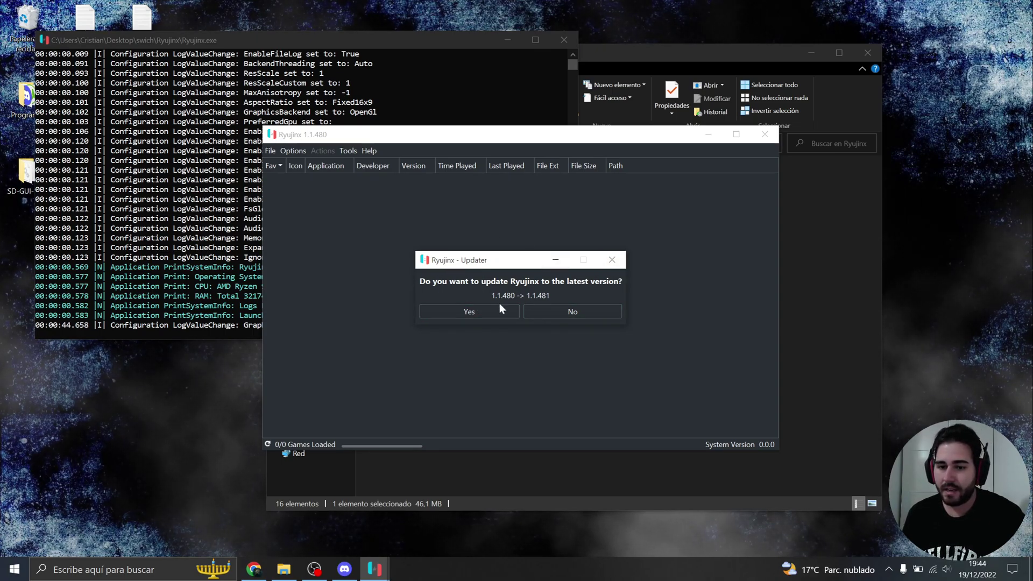
- Update Ryujinx to version 1.1.481, restart it, and dismiss the missing-keys error
{"action": "left_click", "coordinate": [468, 312]}
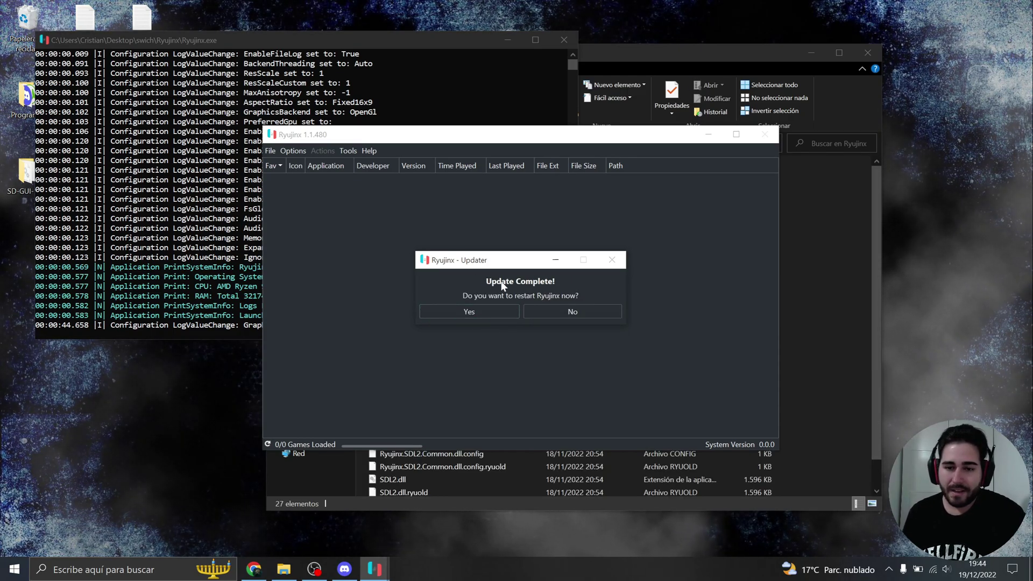
{"action": "left_click", "coordinate": [494, 312]}
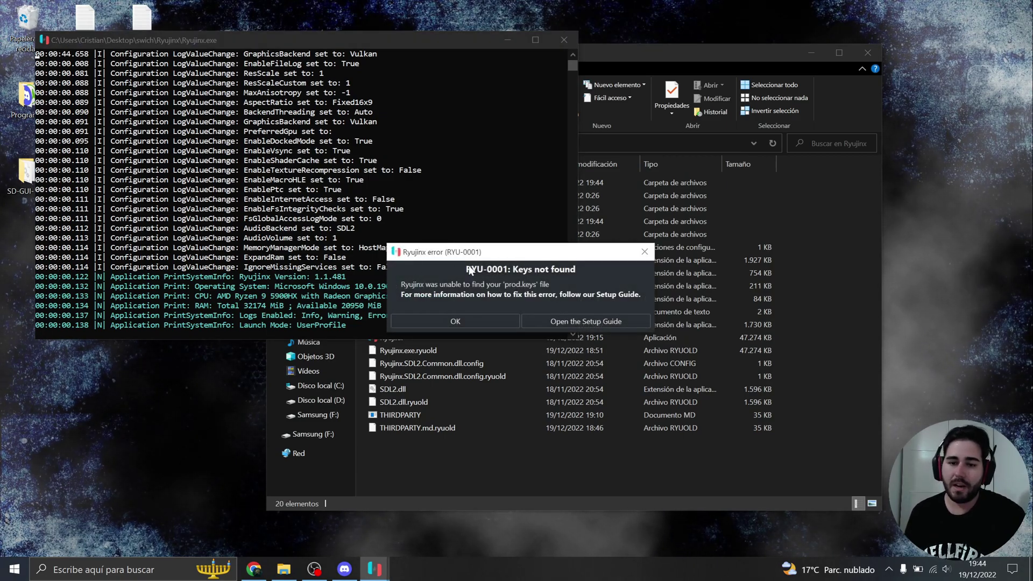
{"action": "left_click", "coordinate": [442, 319]}
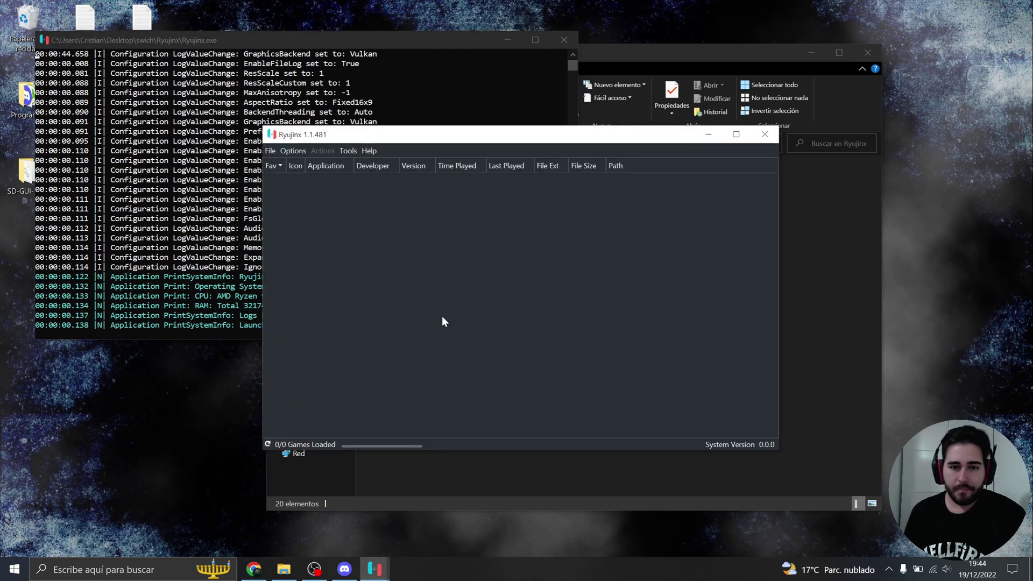
- Open the Ryujinx data folder from the emulator and go into its system subfolder
{"action": "left_click", "coordinate": [269, 150]}
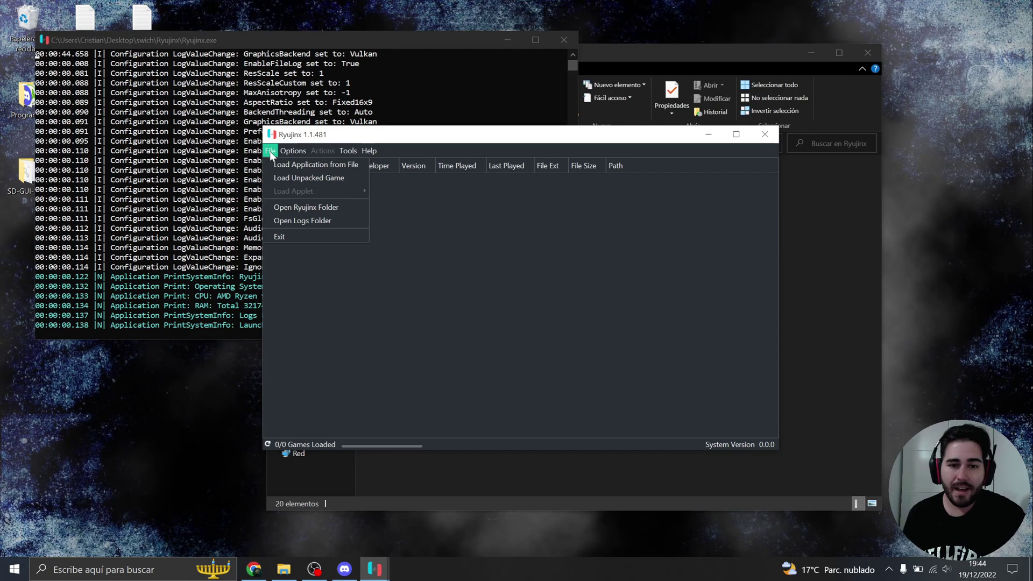
{"action": "left_click", "coordinate": [304, 207]}
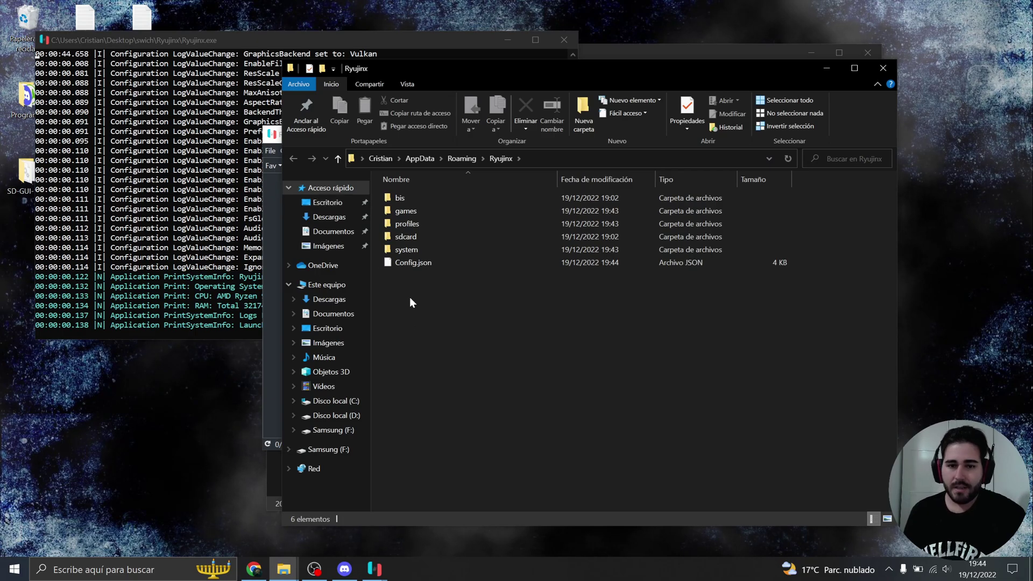
{"action": "double_click", "coordinate": [411, 252]}
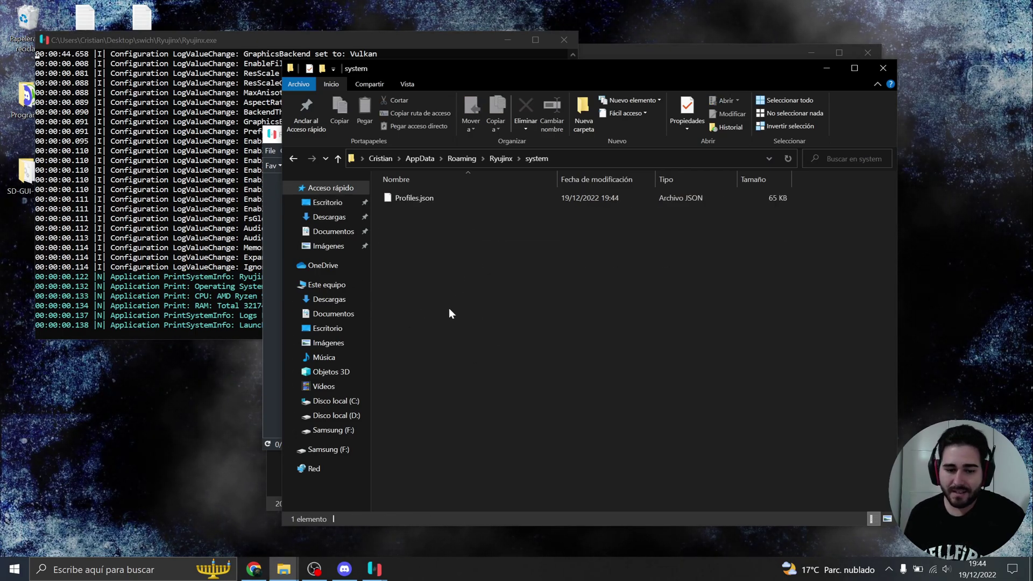
- Bring up the swich\Ryujinx folder window and place it side by side with the system folder window
{"action": "left_click", "coordinate": [284, 569]}
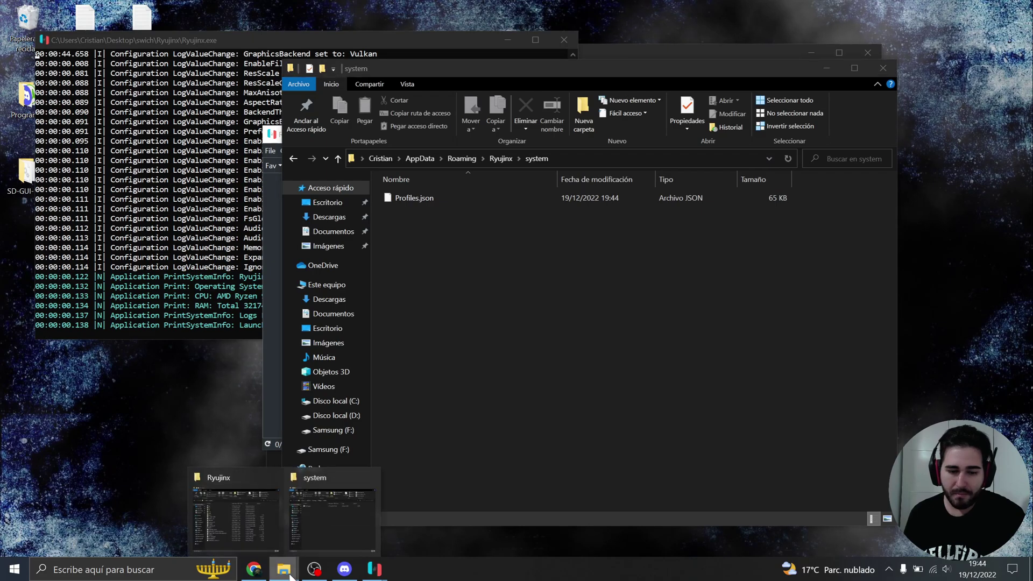
{"action": "left_click", "coordinate": [314, 513]}
{"action": "left_click", "coordinate": [283, 569]}
{"action": "left_click", "coordinate": [236, 516]}
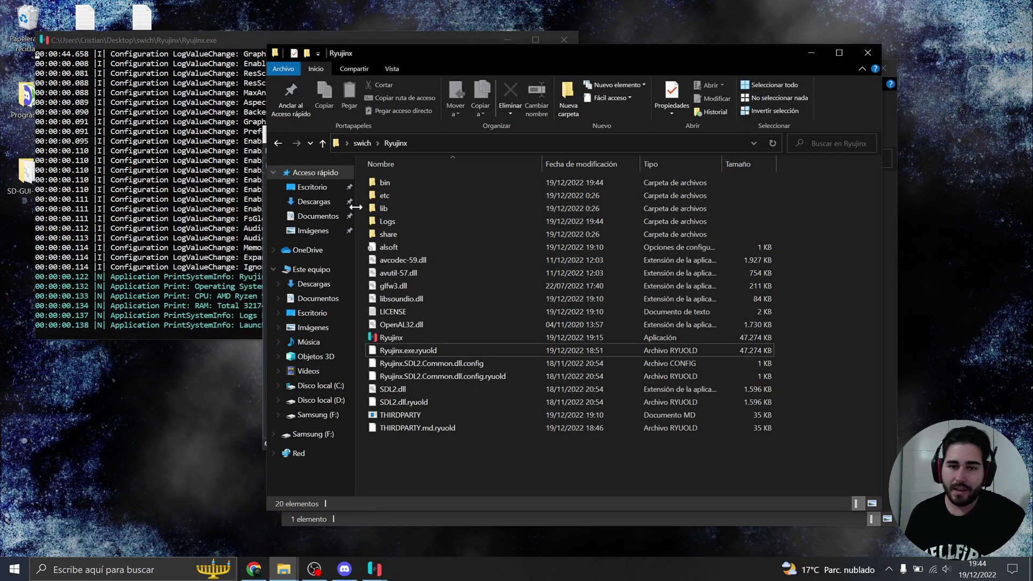
{"action": "left_click_drag", "start_coordinate": [416, 54], "coordinate": [667, 60]}
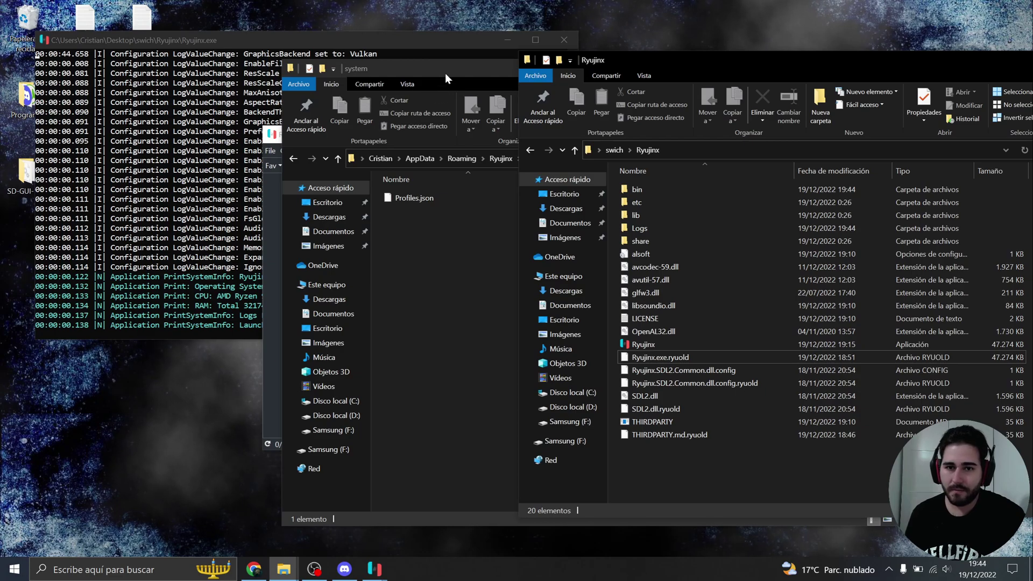
{"action": "left_click_drag", "start_coordinate": [445, 79], "coordinate": [319, 75]}
{"action": "left_click", "coordinate": [817, 447]}
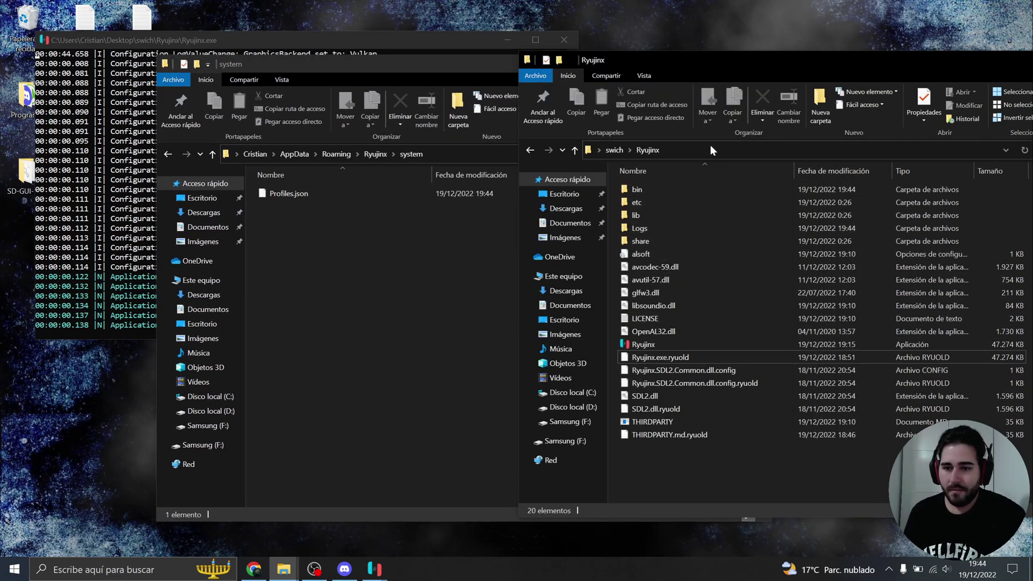
- Move prod.keys and title.keys from the swich folder into the Ryujinx system folder
{"action": "left_click", "coordinate": [528, 152]}
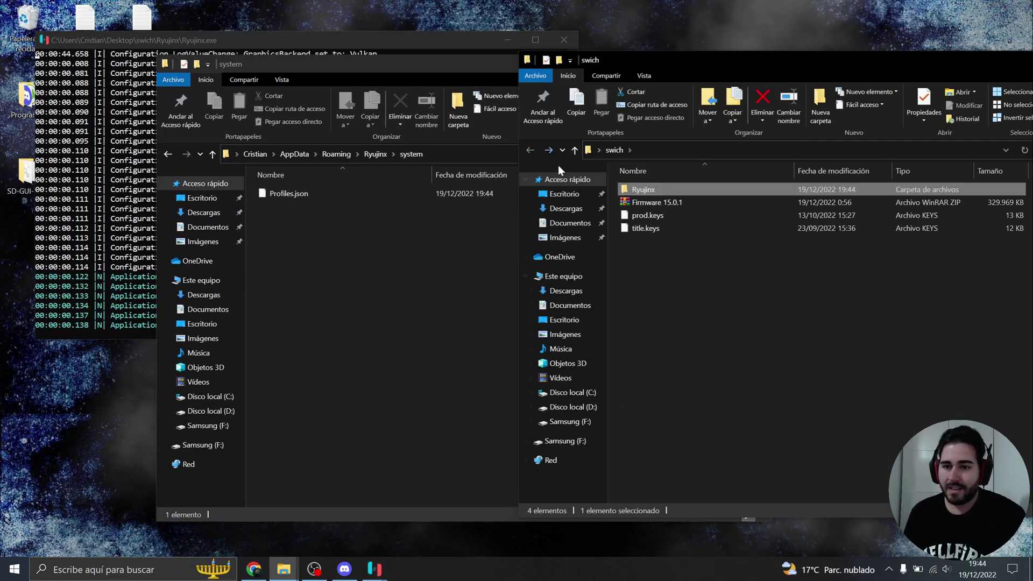
{"action": "left_click", "coordinate": [645, 215]}
{"action": "mouse_move", "coordinate": [650, 253]}
{"action": "left_mouse_down"}
{"action": "mouse_move", "coordinate": [641, 217]}
{"action": "mouse_move", "coordinate": [648, 236]}
{"action": "left_mouse_up"}
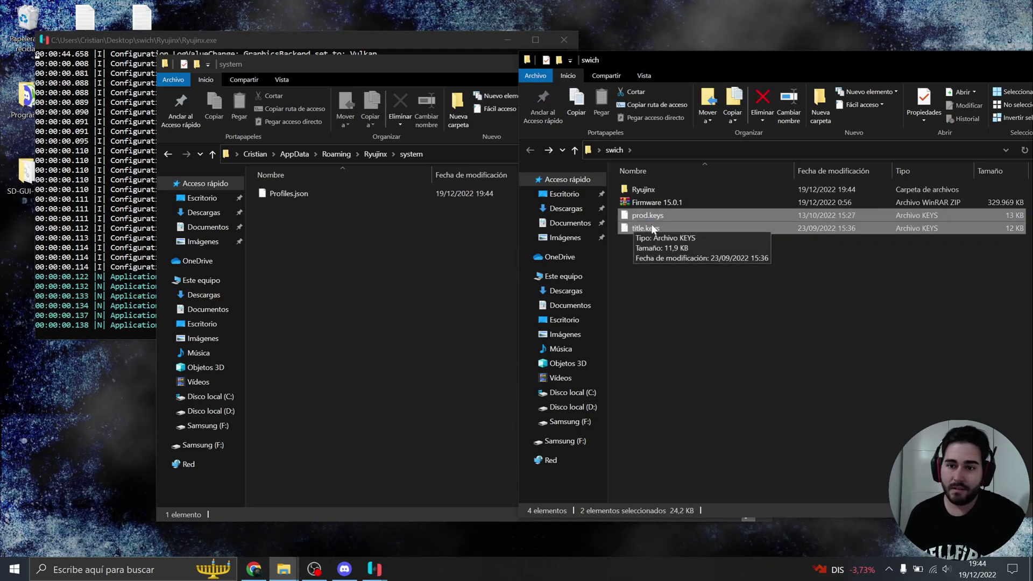
{"action": "left_click_drag", "start_coordinate": [648, 231], "coordinate": [408, 300]}
{"action": "left_click", "coordinate": [301, 258]}
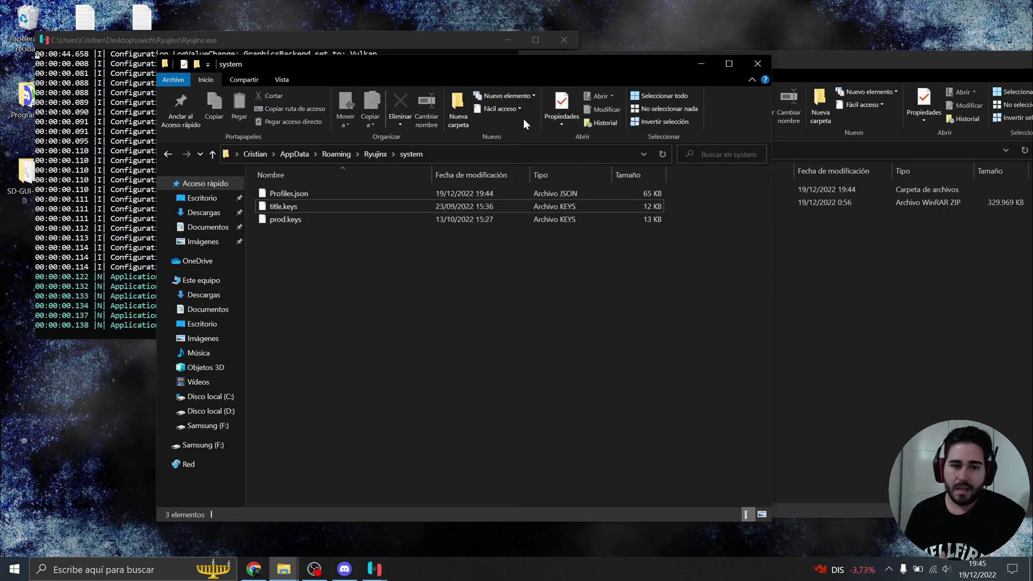
- Close the system folder window and minimize the swich folder window
{"action": "left_click", "coordinate": [757, 63]}
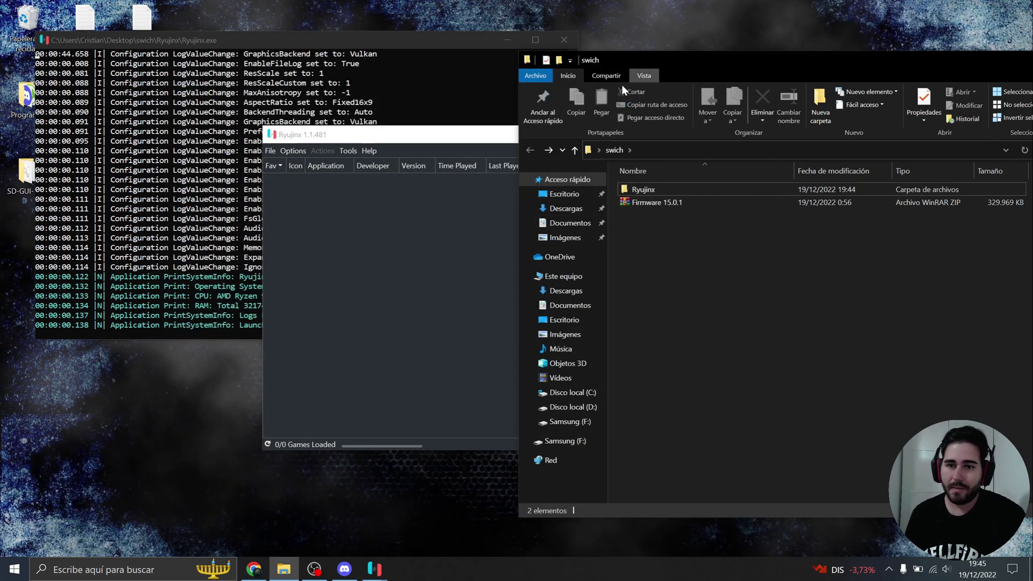
{"action": "left_click_drag", "start_coordinate": [787, 59], "coordinate": [545, 72]}
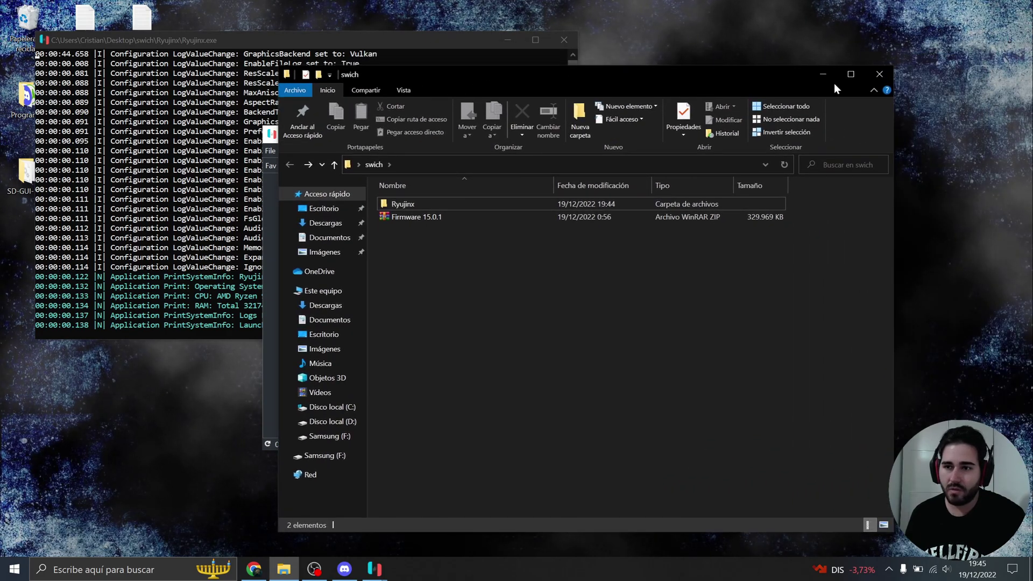
{"action": "left_click", "coordinate": [823, 75]}
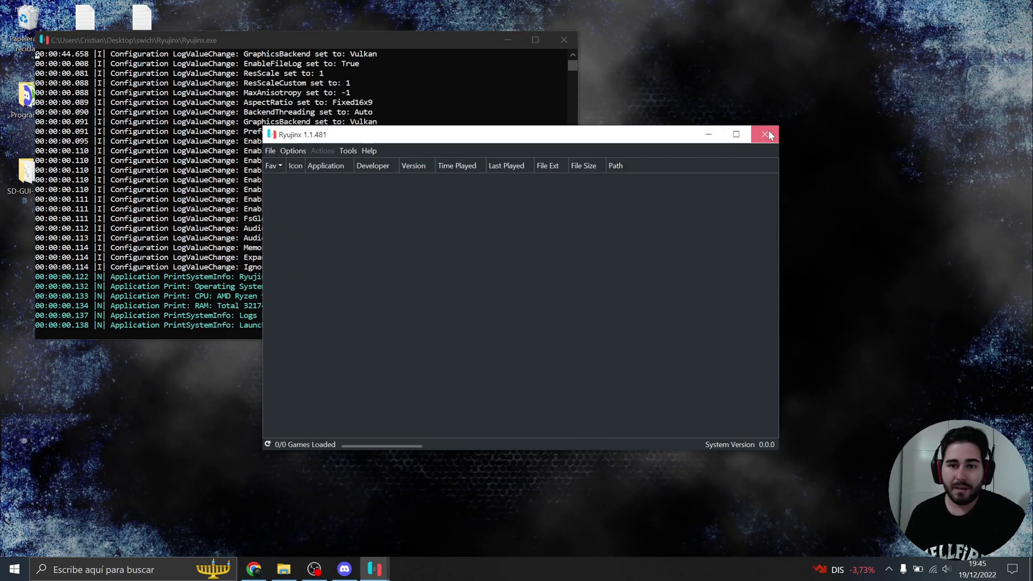
- Close Ryujinx and launch it again from the swich\Ryujinx folder
{"action": "left_click", "coordinate": [765, 134]}
{"action": "left_click", "coordinate": [284, 569]}
{"action": "double_click", "coordinate": [415, 206]}
{"action": "double_click", "coordinate": [400, 357]}
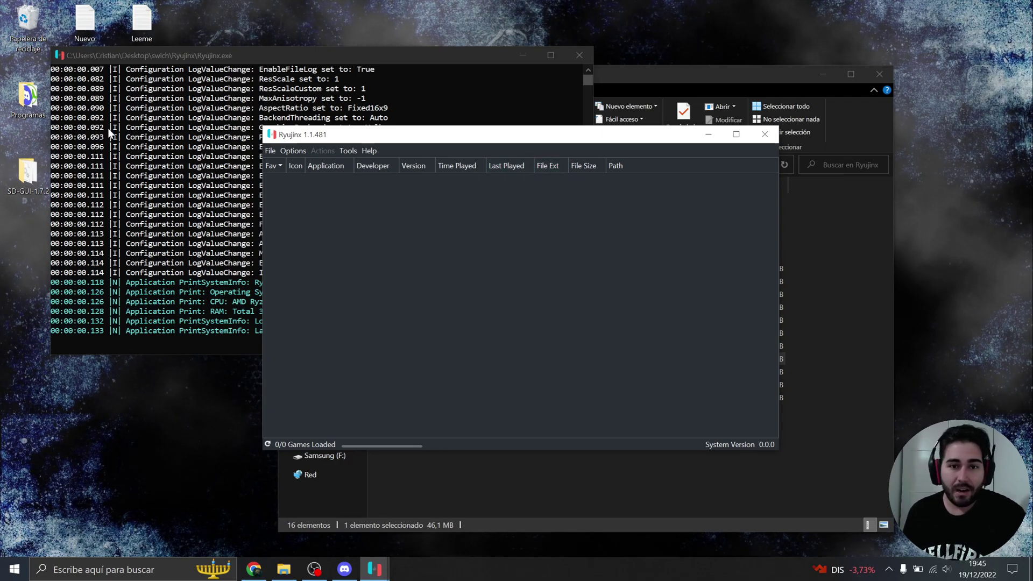
- Start a firmware installation from XCI or ZIP and select Firmware 15.0.1 in the swich folder on the desktop
{"action": "left_click", "coordinate": [293, 153]}
{"action": "left_click", "coordinate": [344, 151]}
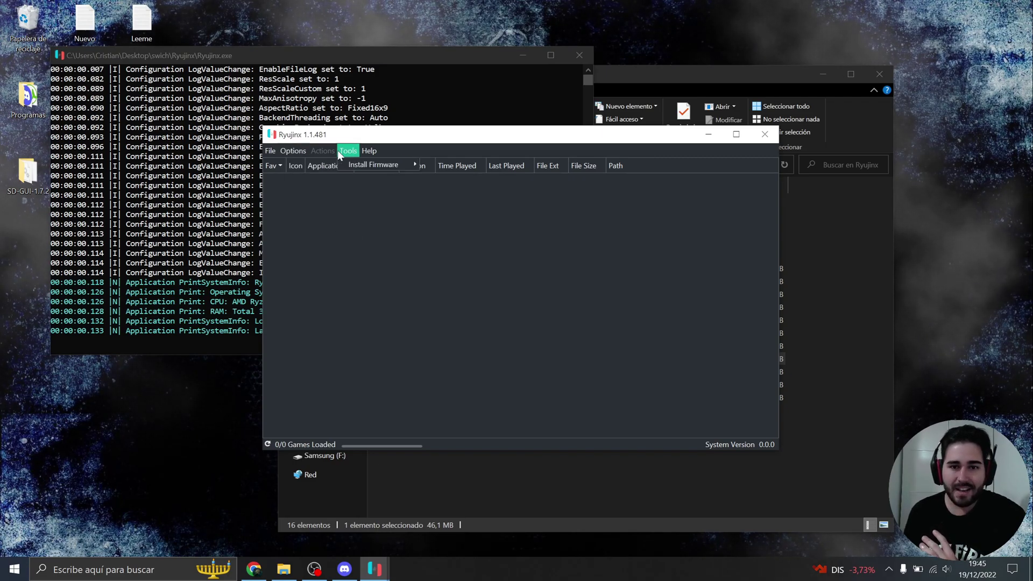
{"action": "mouse_move", "coordinate": [364, 166]}
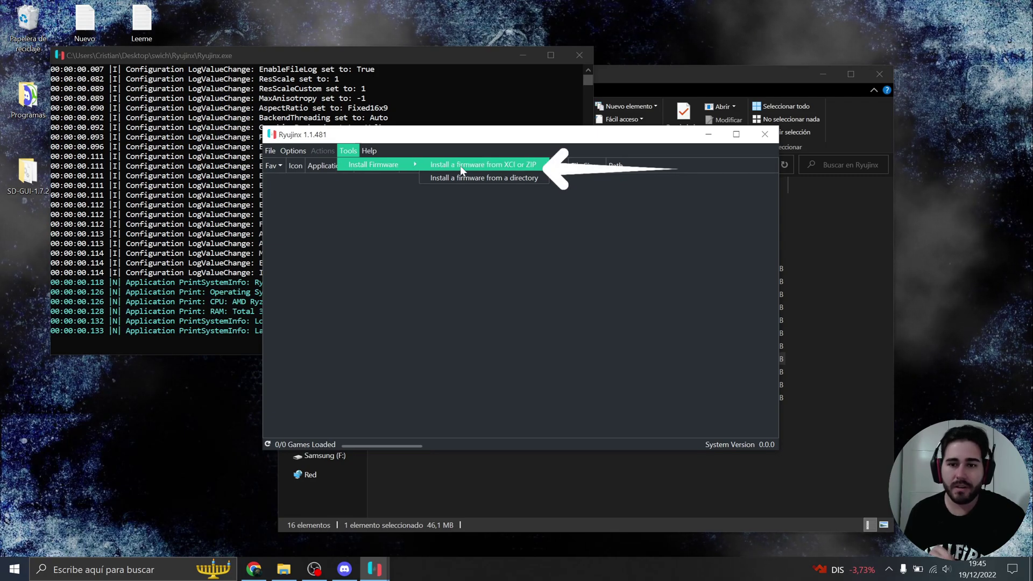
{"action": "left_click", "coordinate": [496, 166]}
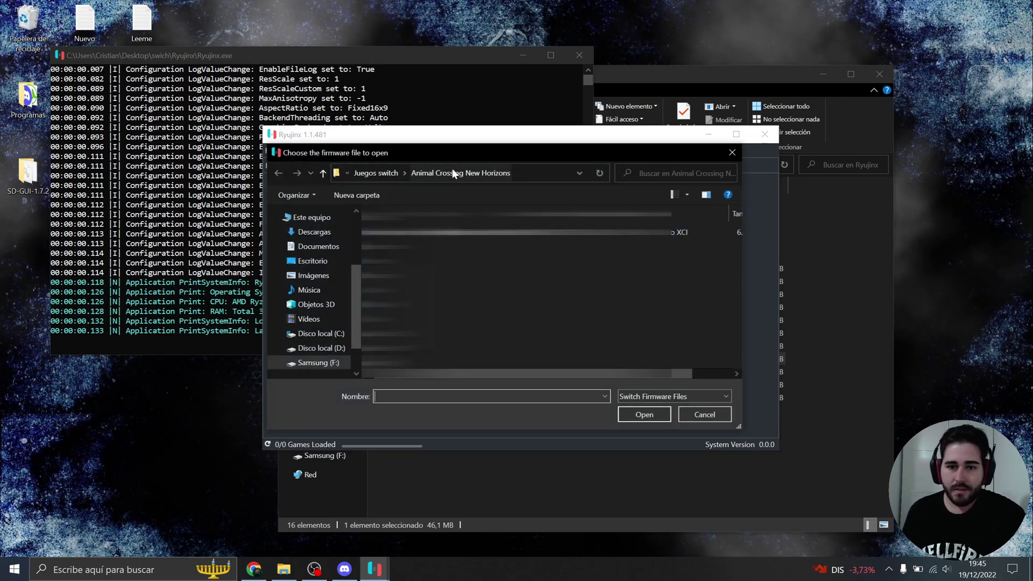
{"action": "left_click", "coordinate": [312, 261]}
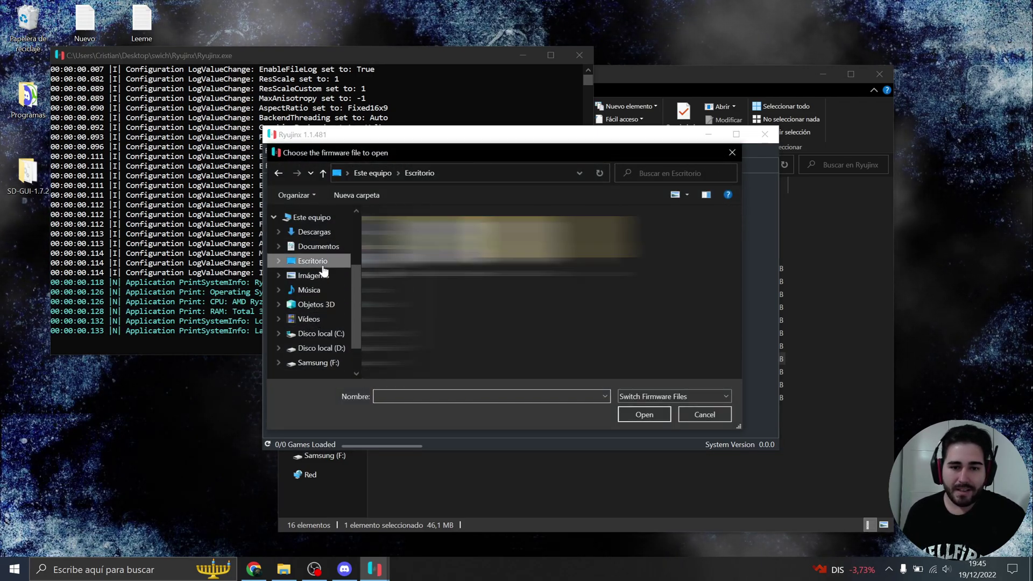
{"action": "double_click", "coordinate": [548, 237]}
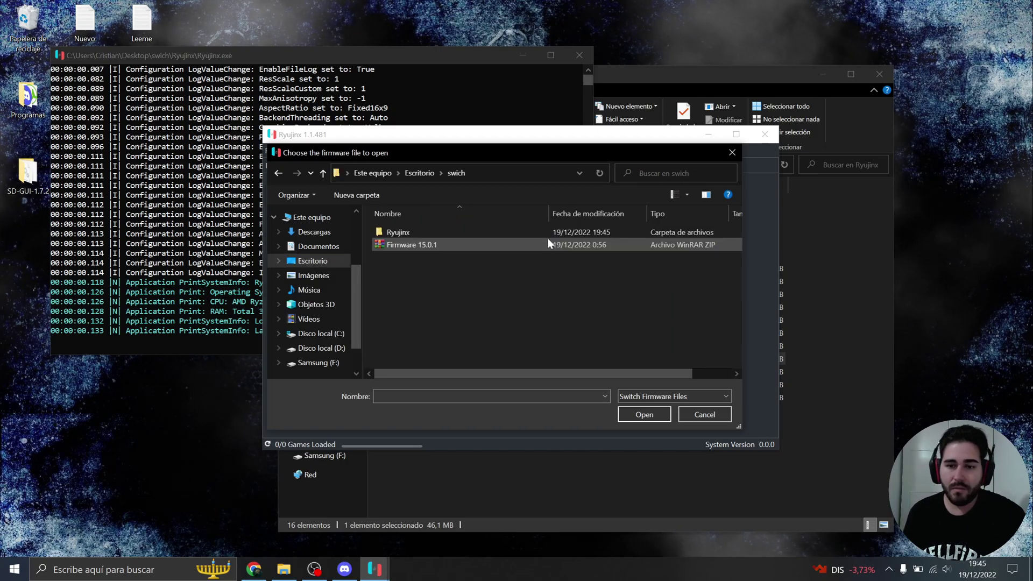
{"action": "left_click", "coordinate": [407, 248]}
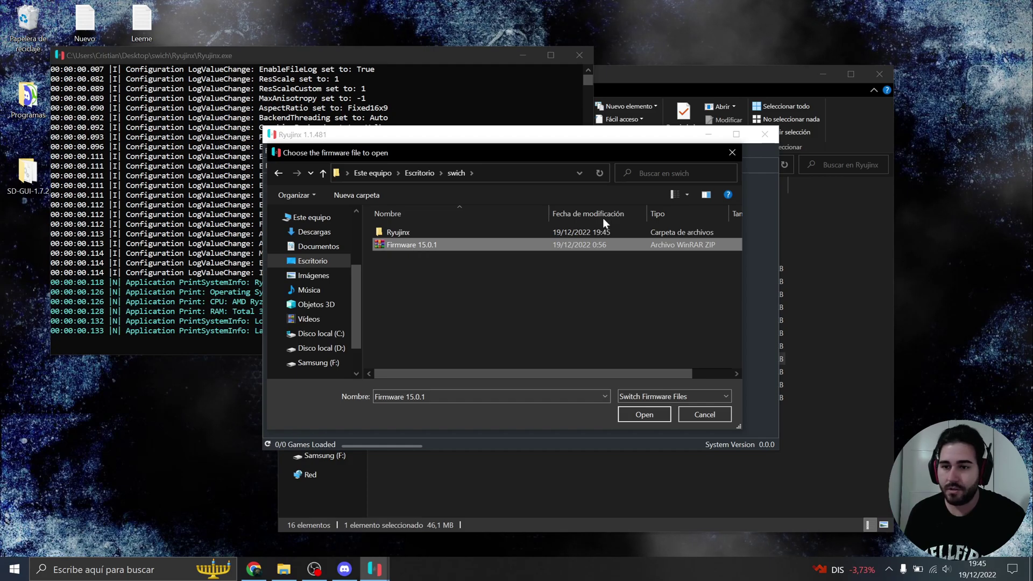
- Look at the unextracted Firmware 15.0.1 archive in the swich folder window and minimize that window
{"action": "left_click", "coordinate": [874, 253]}
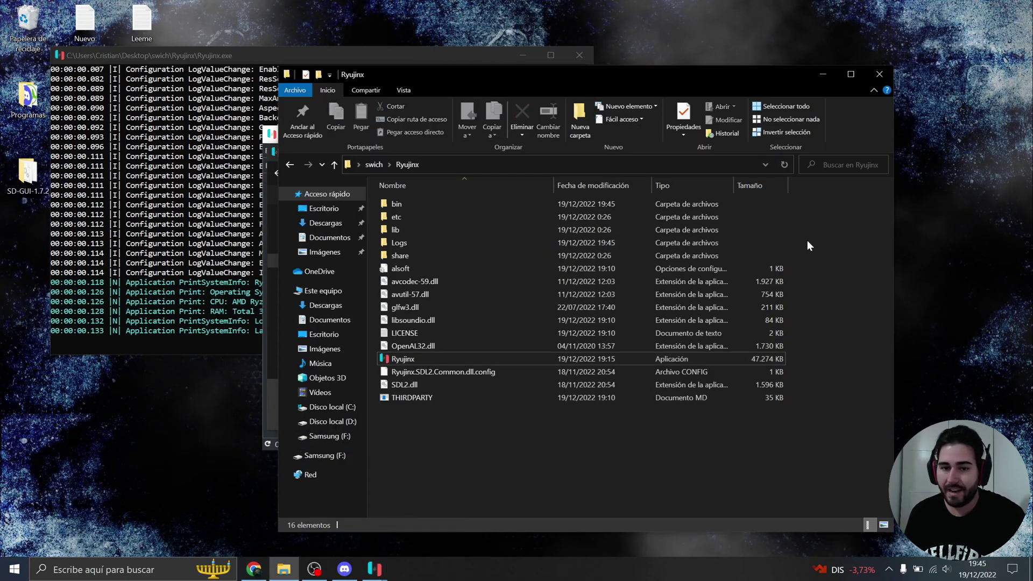
{"action": "left_click", "coordinate": [369, 165]}
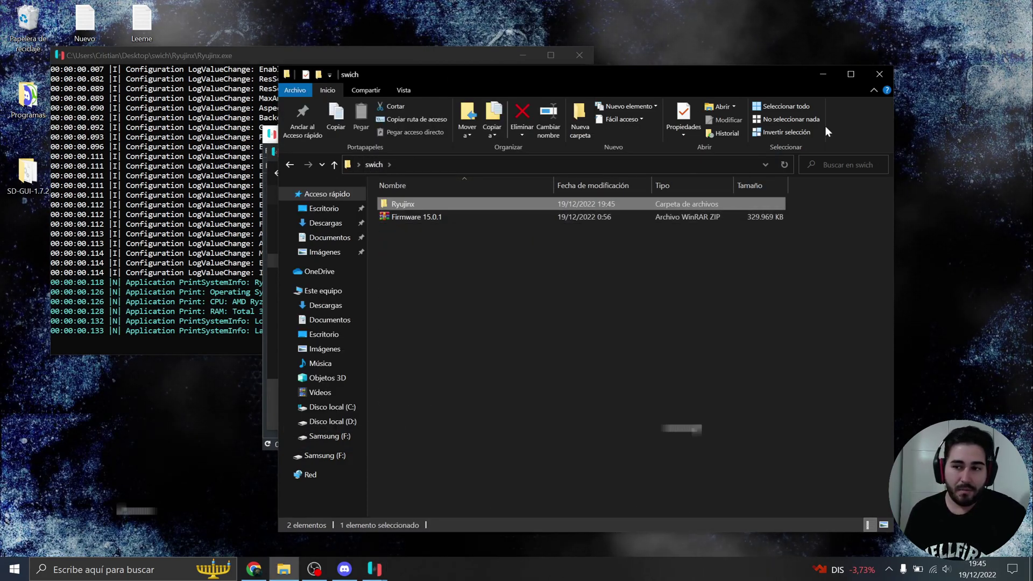
{"action": "left_click", "coordinate": [822, 75]}
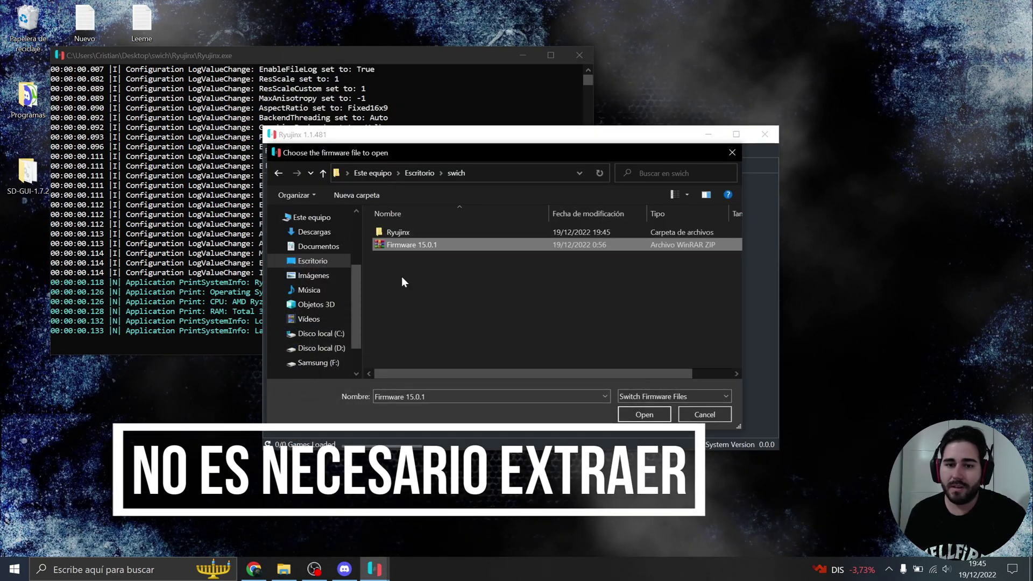
- Open the selected firmware file, confirm installing version 15.0.1, and dismiss the completion message
{"action": "left_click", "coordinate": [644, 414]}
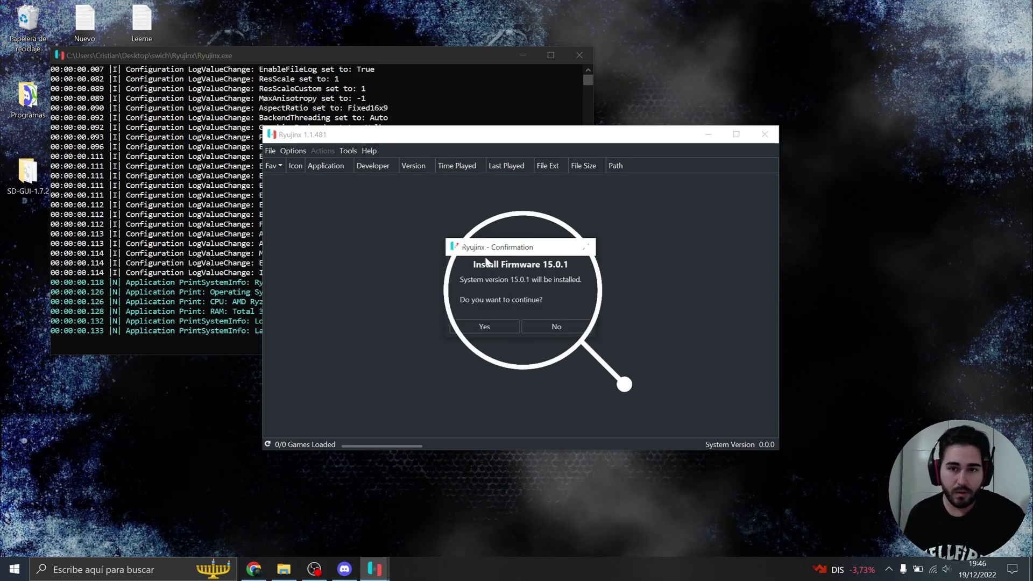
{"action": "left_click", "coordinate": [482, 327]}
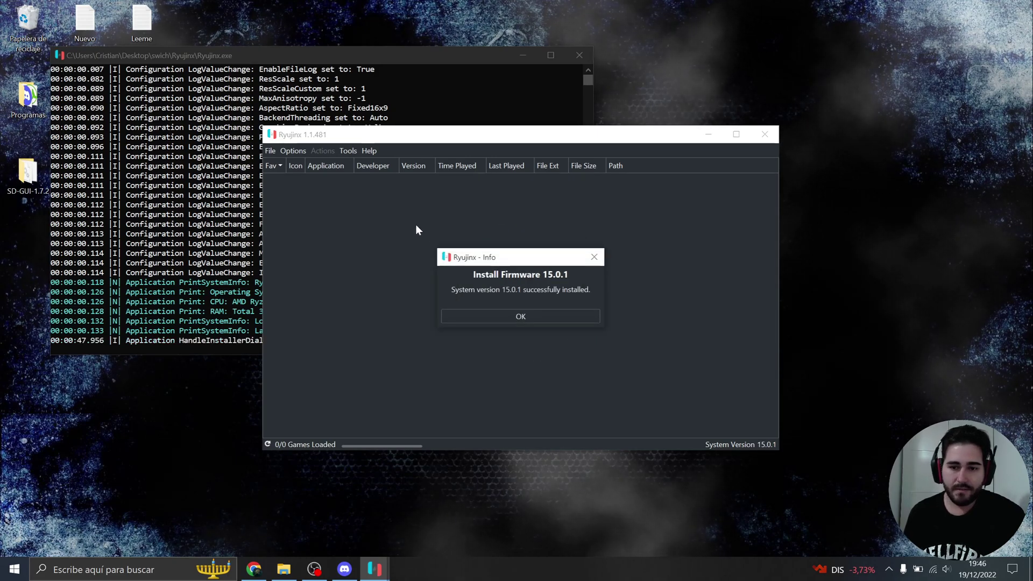
{"action": "left_click", "coordinate": [503, 316]}
{"action": "left_click_drag", "start_coordinate": [406, 138], "coordinate": [440, 125]}
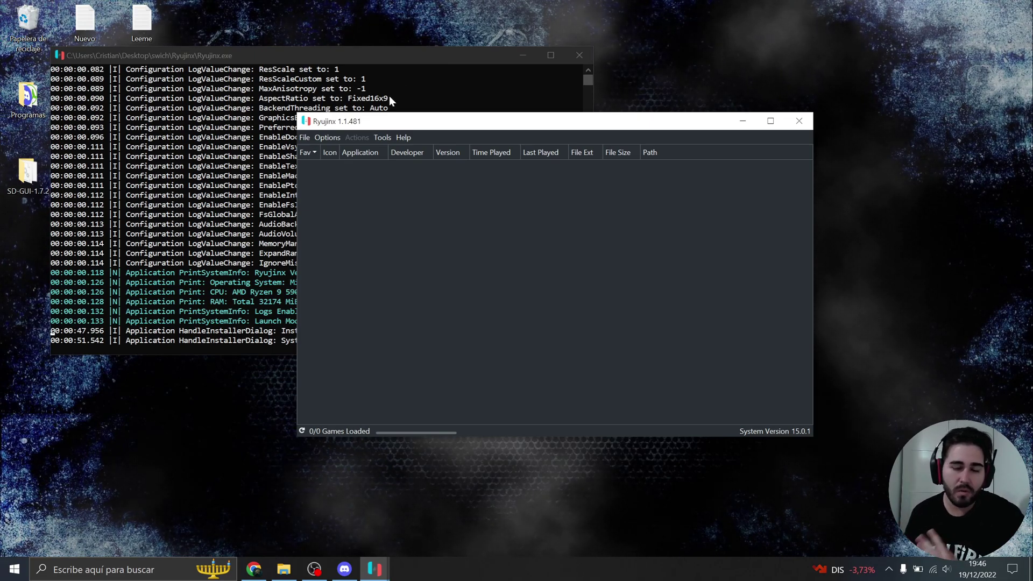
- Add the Juegos switch folder on drive F: to the game directories in the Ryujinx settings and apply the change
{"action": "left_click", "coordinate": [304, 137]}
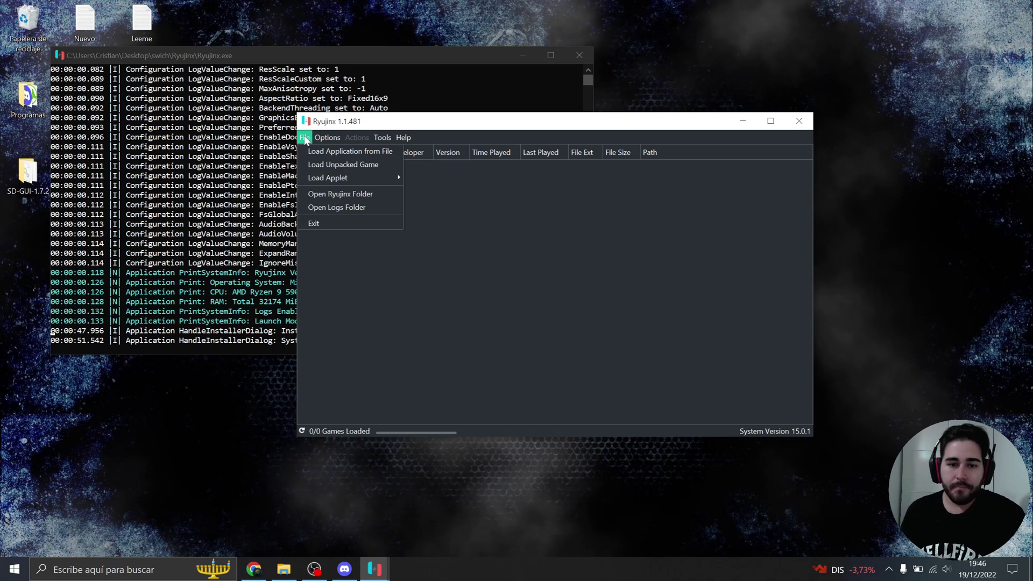
{"action": "mouse_move", "coordinate": [327, 137]}
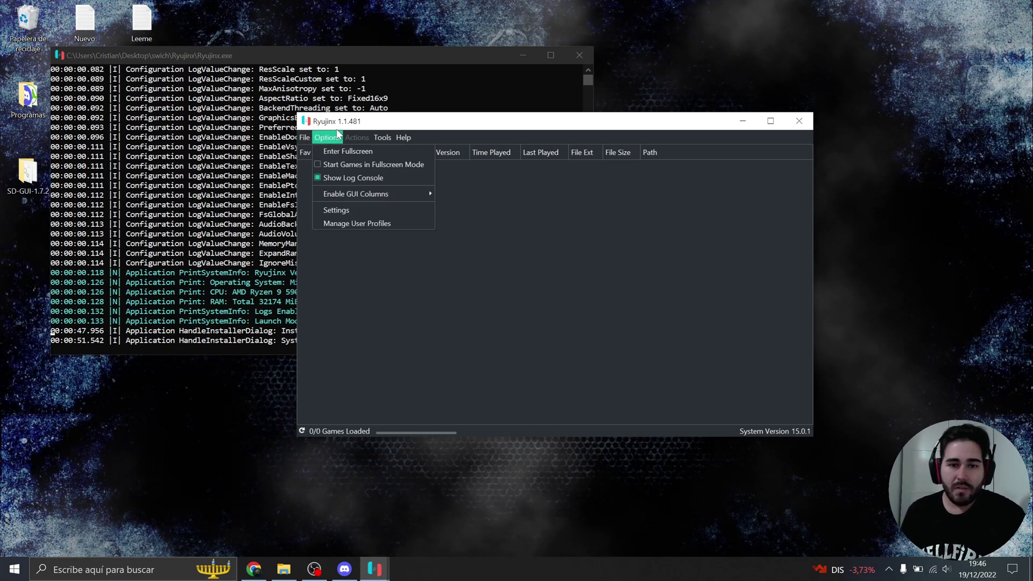
{"action": "left_click", "coordinate": [340, 215]}
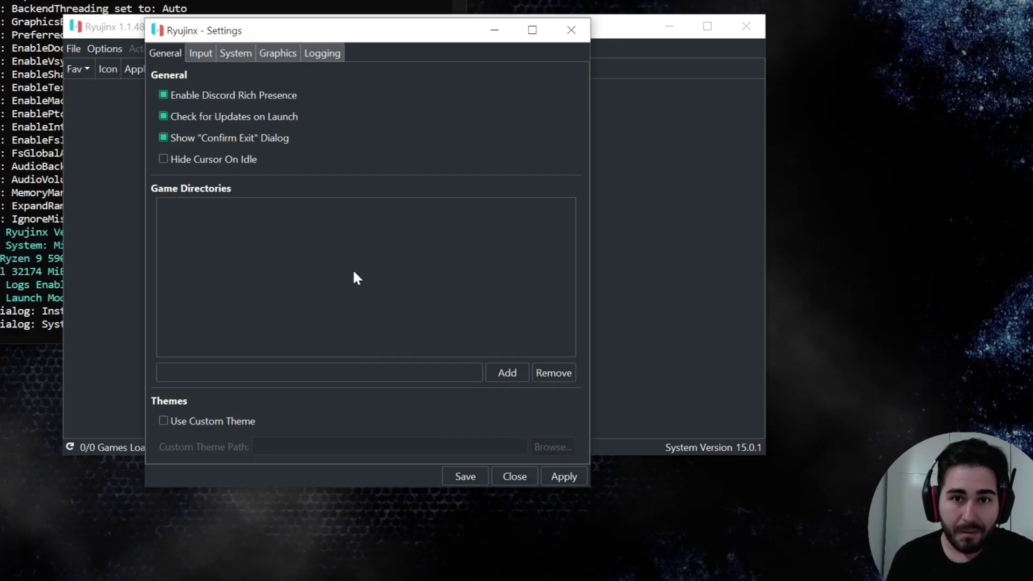
{"action": "left_click", "coordinate": [506, 375]}
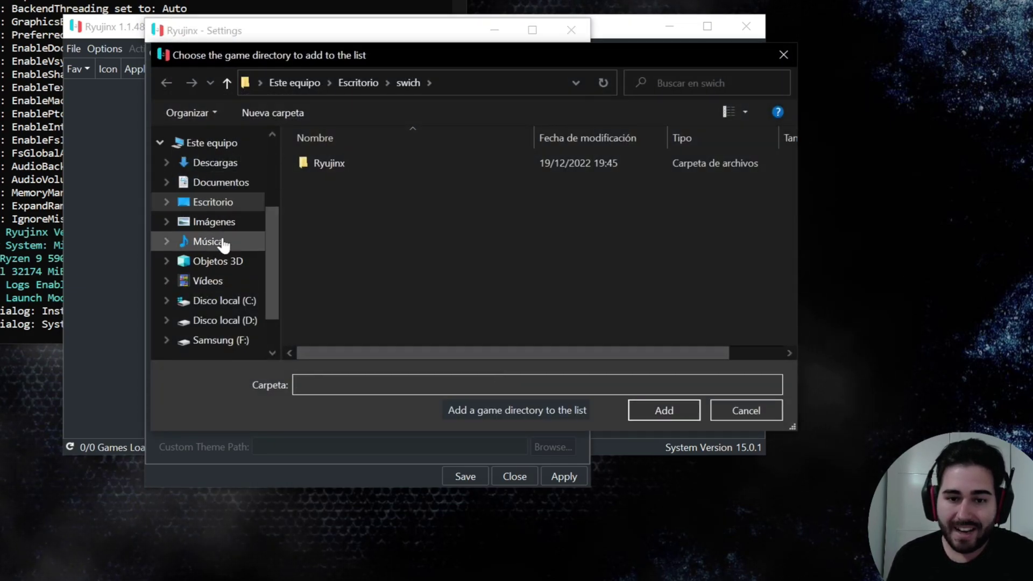
{"action": "left_click", "coordinate": [211, 342]}
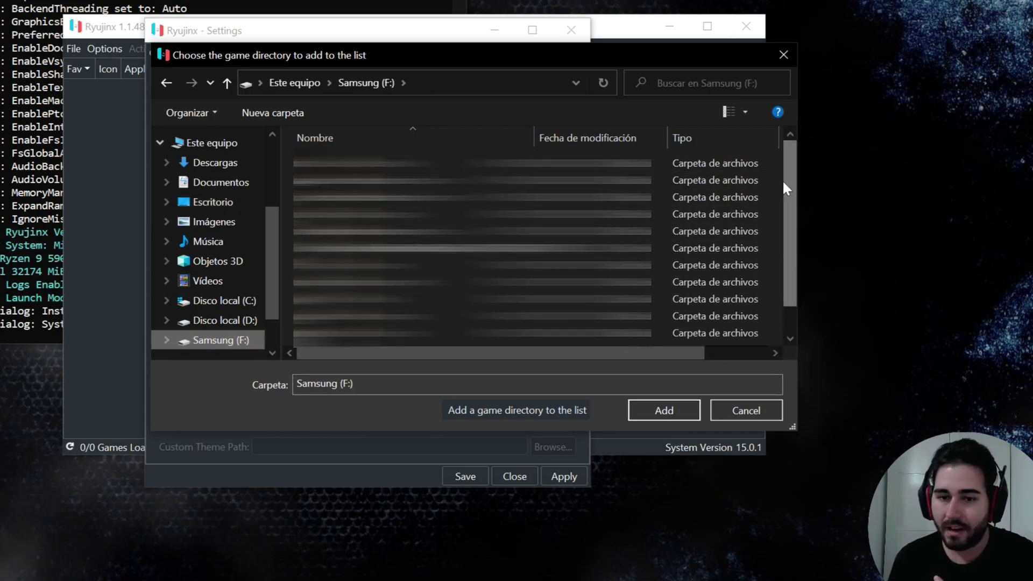
{"action": "scroll", "coordinate": [783, 215], "scroll_direction": "down", "scroll_amount": 1}
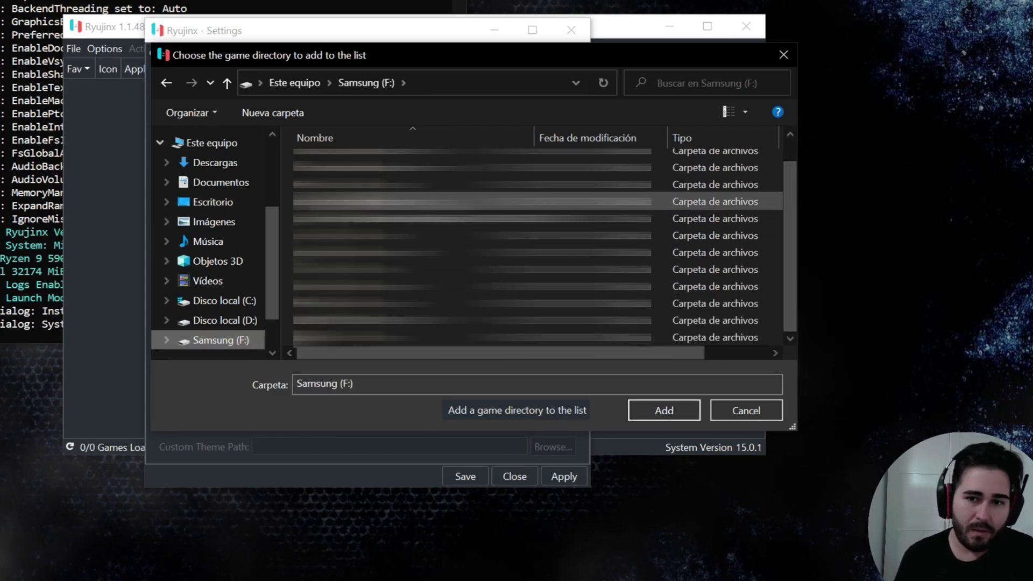
{"action": "left_click", "coordinate": [473, 252]}
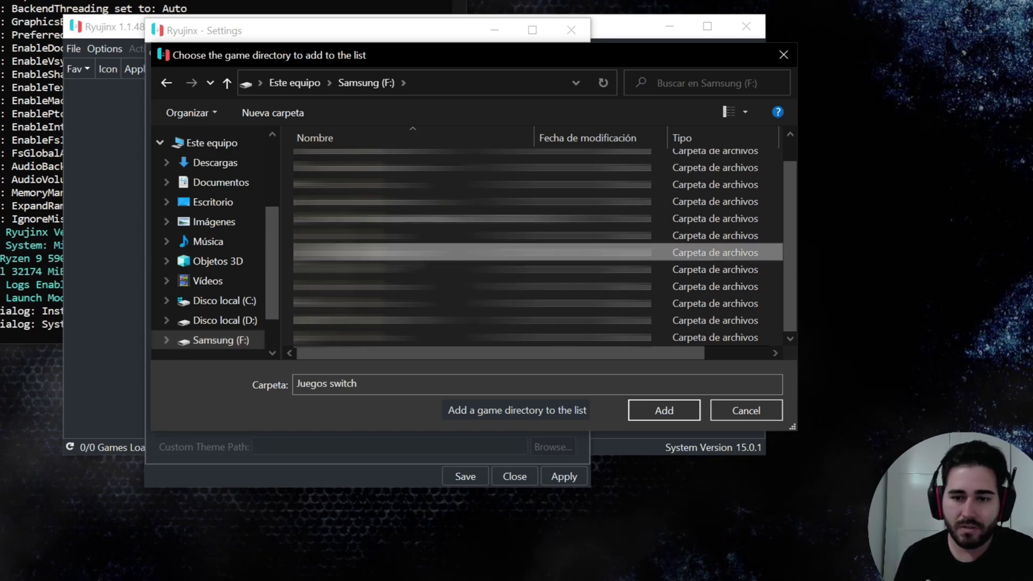
{"action": "left_click", "coordinate": [660, 418]}
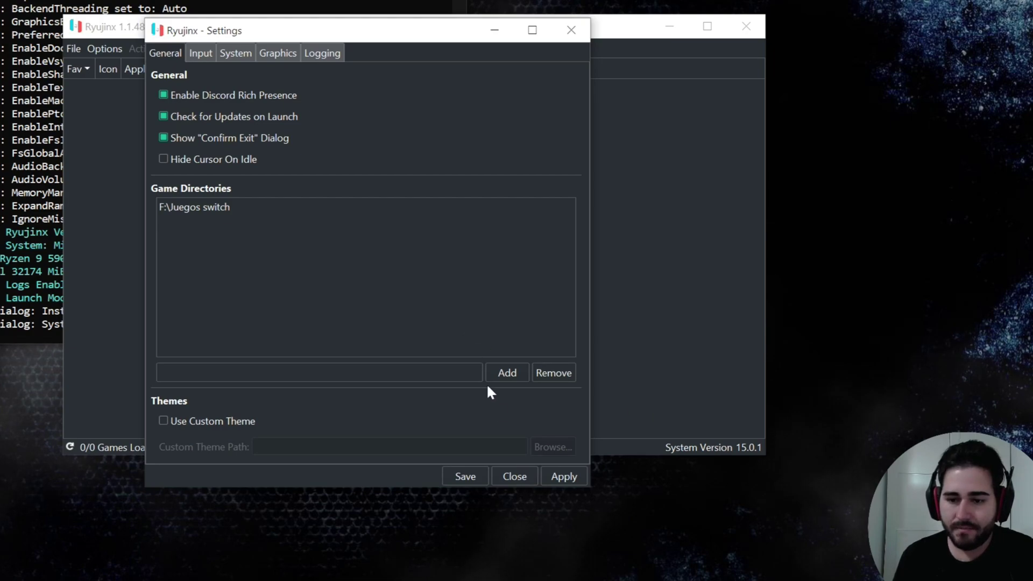
{"action": "left_click", "coordinate": [564, 477]}
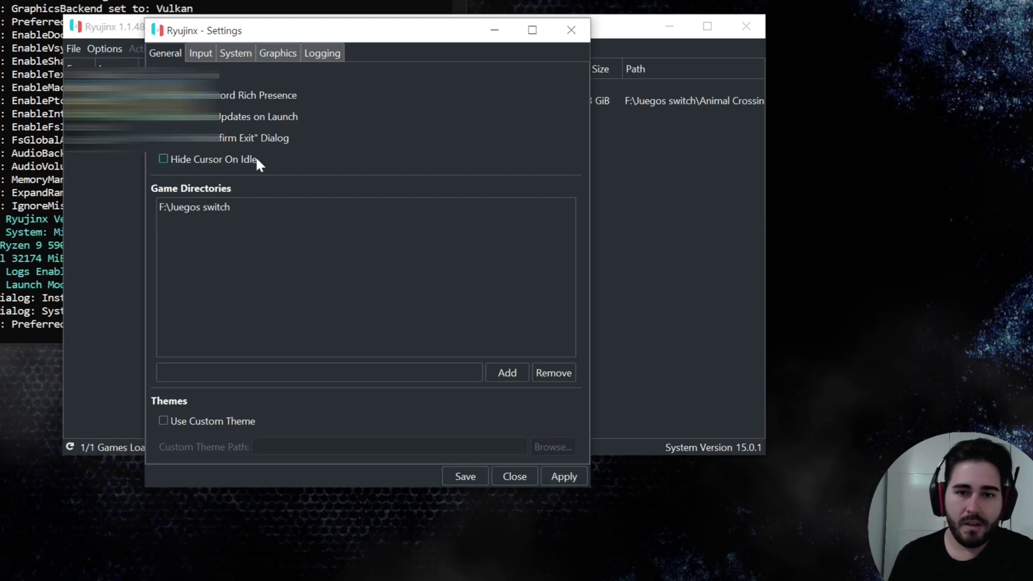
- Move the Settings window aside to view the game list, and examine the player input settings
{"action": "left_click_drag", "start_coordinate": [171, 33], "coordinate": [382, 41]}
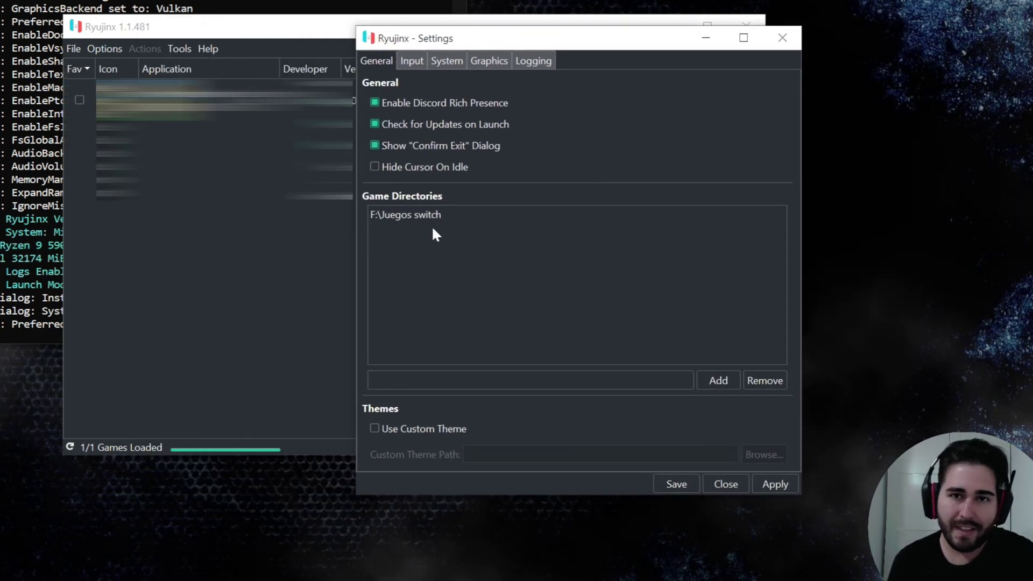
{"action": "left_click_drag", "start_coordinate": [476, 34], "coordinate": [260, 26]}
{"action": "left_click_drag", "start_coordinate": [193, 31], "coordinate": [236, 49]}
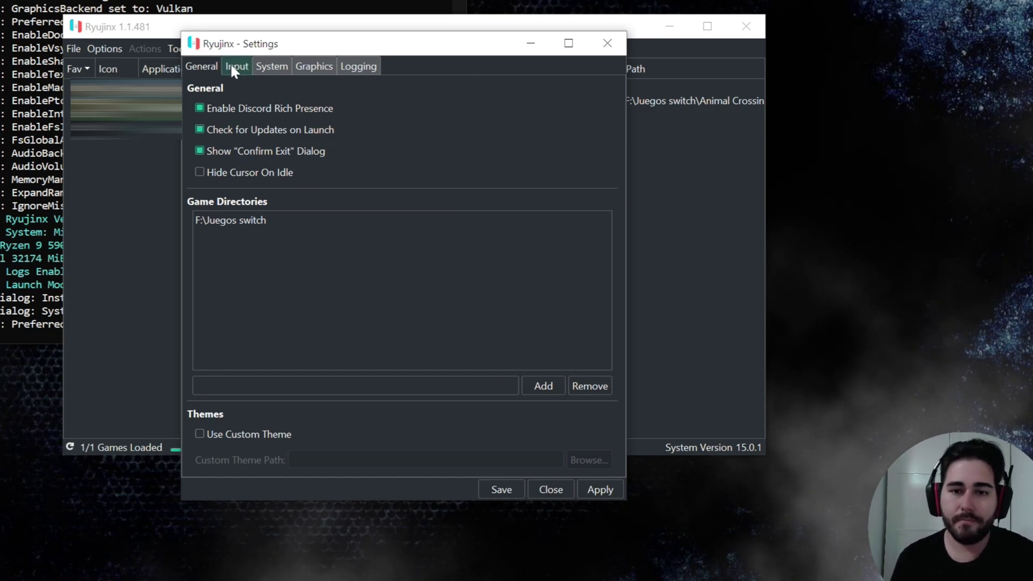
{"action": "left_click", "coordinate": [231, 65]}
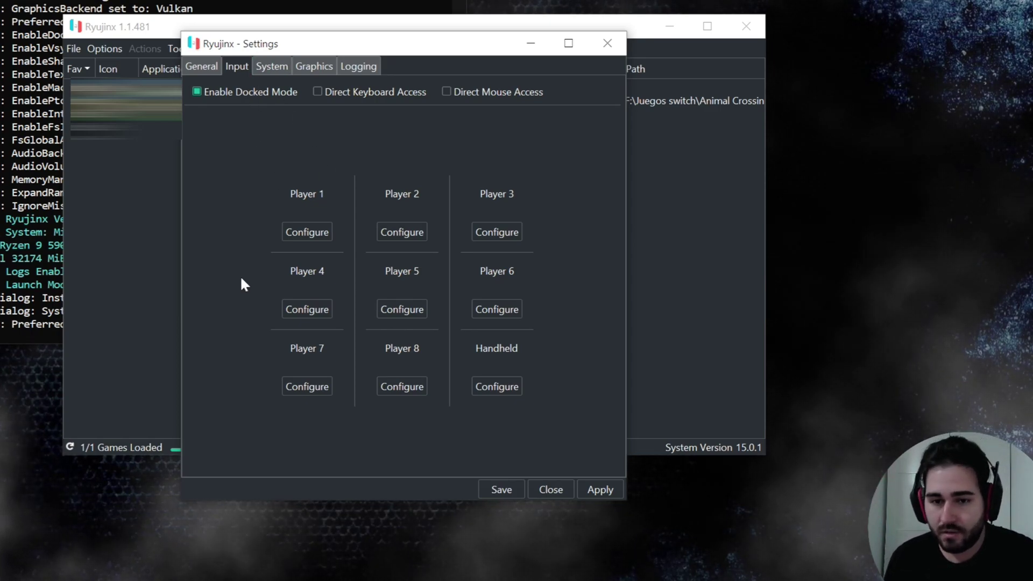
- Configure the core system settings with Europe as the region, Spanish as the language and SDL2 as the audio backend
{"action": "left_click", "coordinate": [265, 68]}
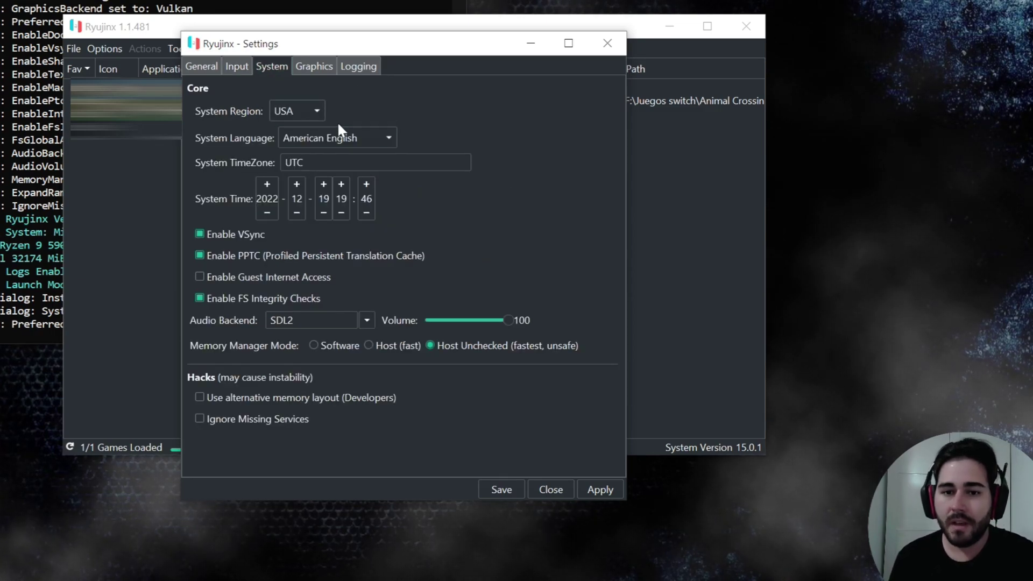
{"action": "left_click", "coordinate": [310, 109]}
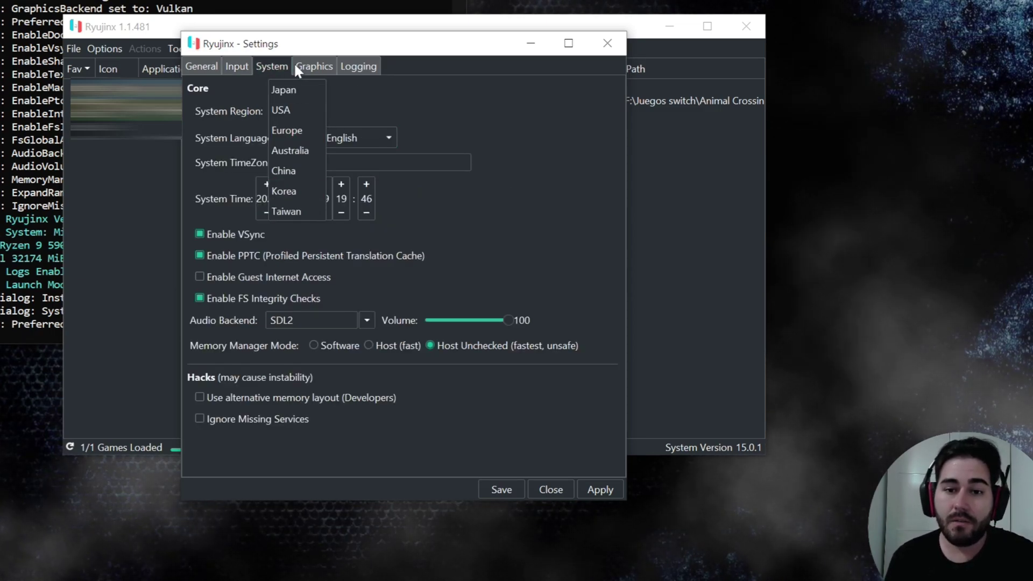
{"action": "left_click", "coordinate": [291, 132]}
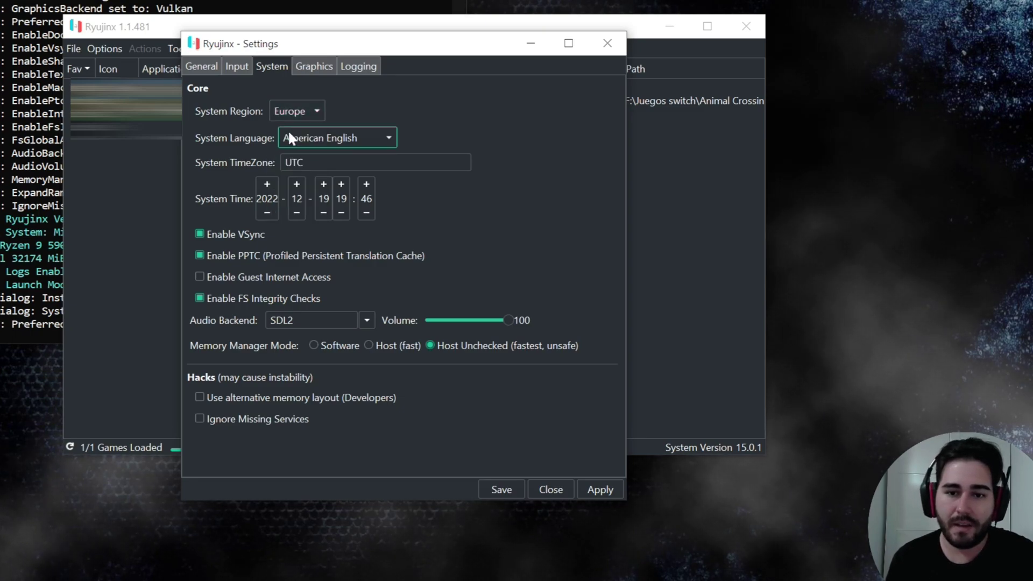
{"action": "left_click", "coordinate": [323, 137]}
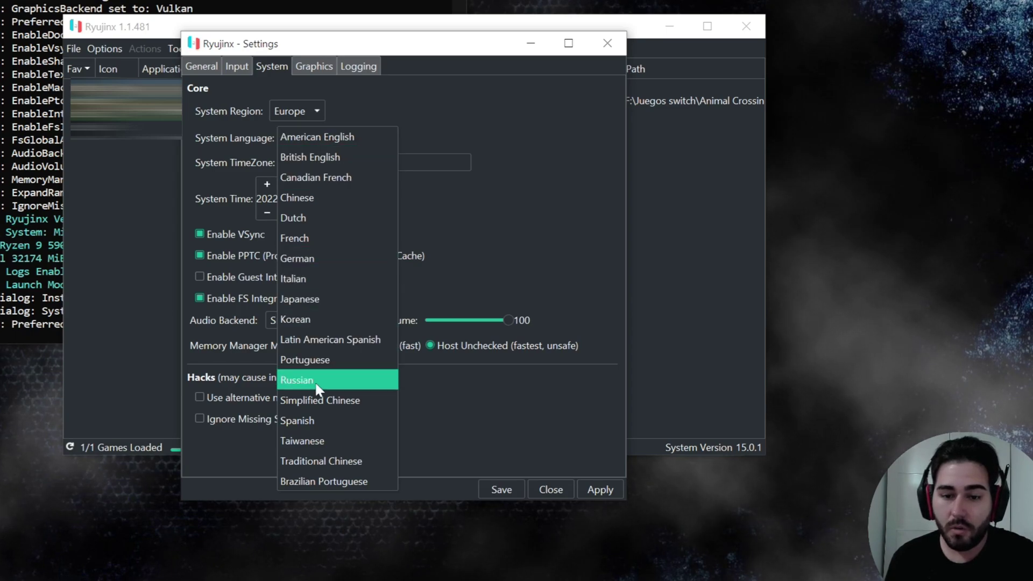
{"action": "left_click", "coordinate": [299, 421]}
{"action": "left_click", "coordinate": [339, 138]}
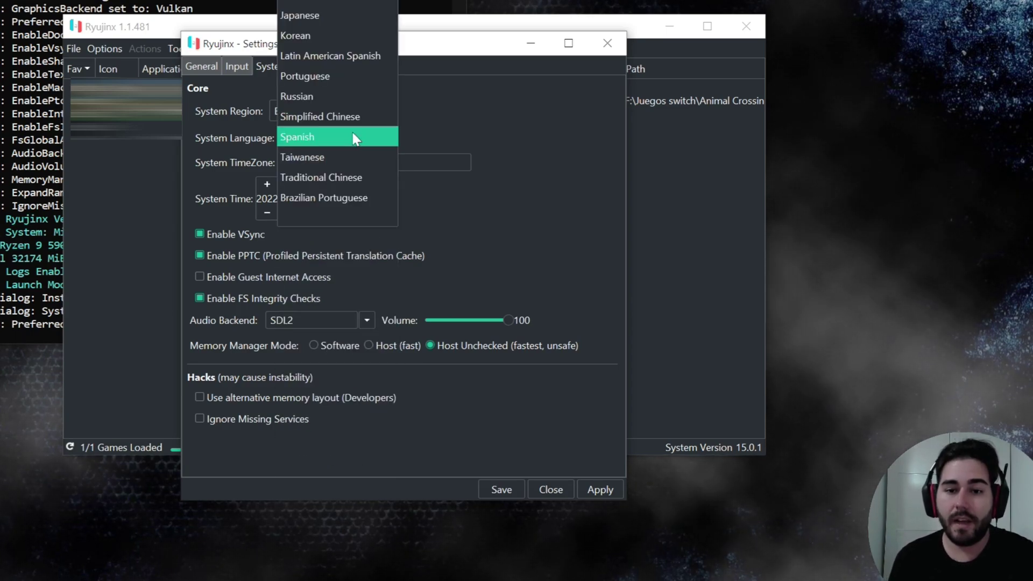
{"action": "left_click", "coordinate": [482, 165]}
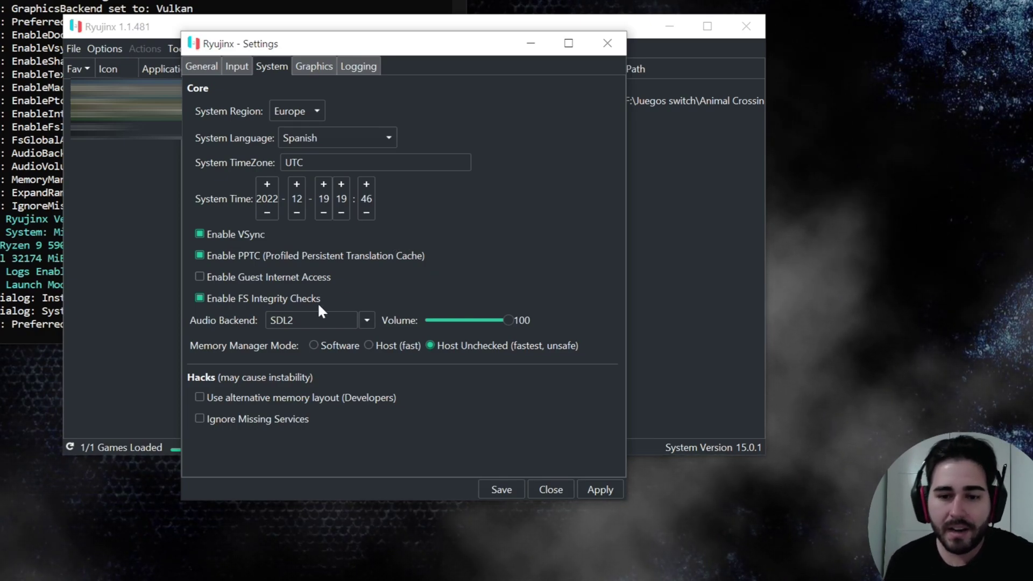
{"action": "left_click", "coordinate": [366, 321]}
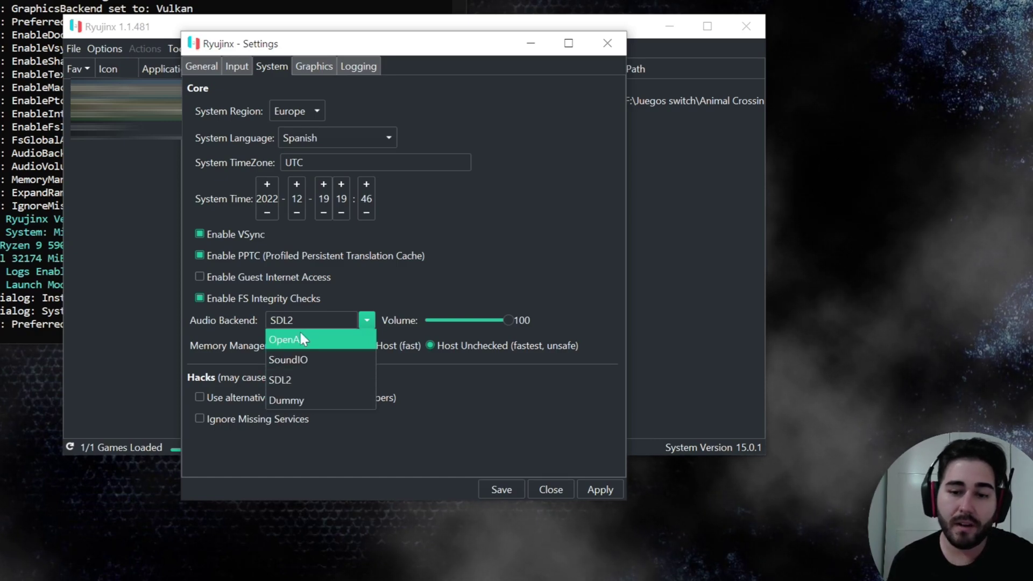
{"action": "left_click", "coordinate": [291, 379]}
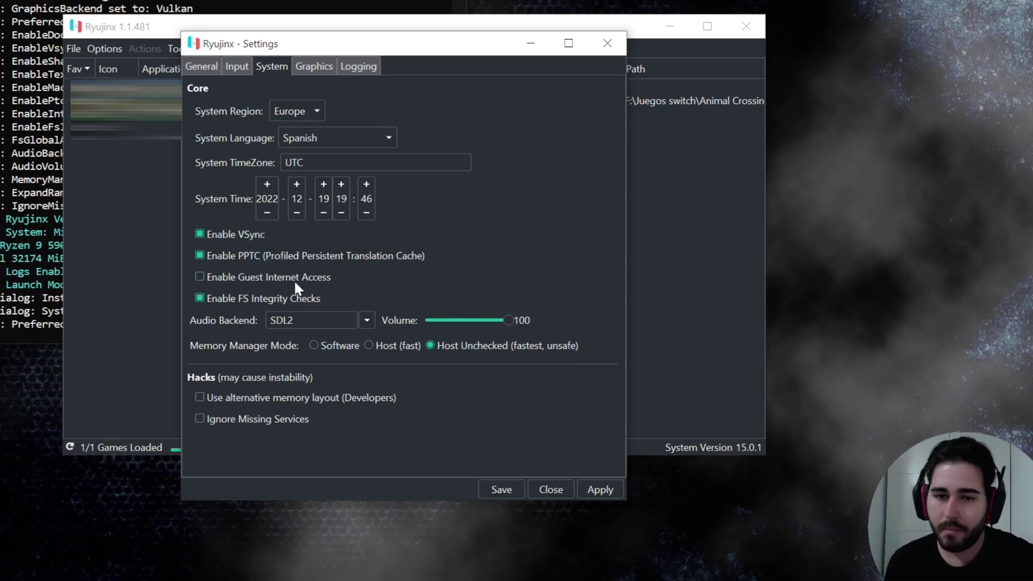
- Review the graphics backend options, select the NVIDIA GeForce RTX 3070 Laptop GPU as the preferred GPU, and disable the shader cache
{"action": "left_click", "coordinate": [312, 67]}
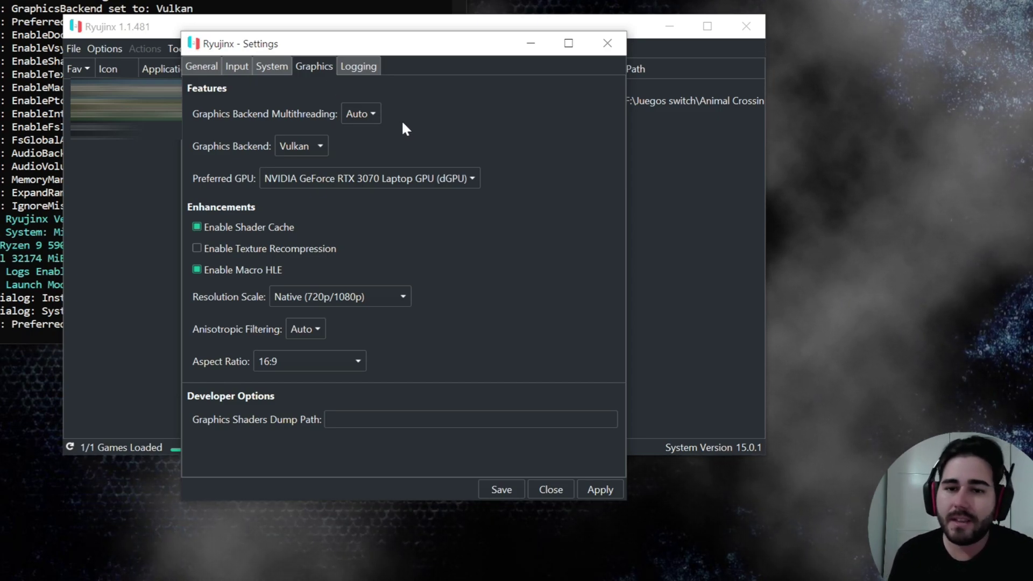
{"action": "left_click", "coordinate": [368, 115]}
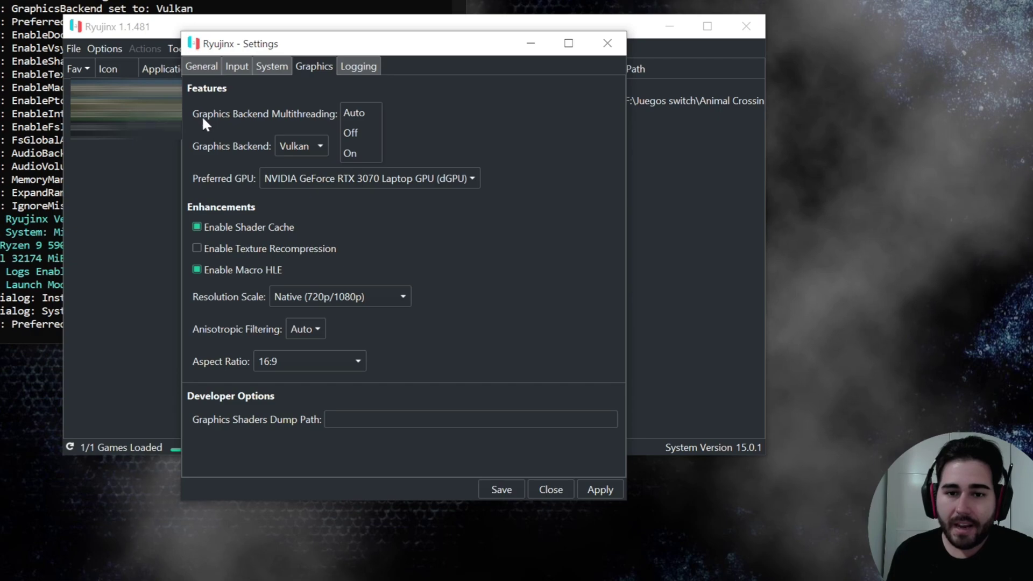
{"action": "left_click", "coordinate": [259, 111]}
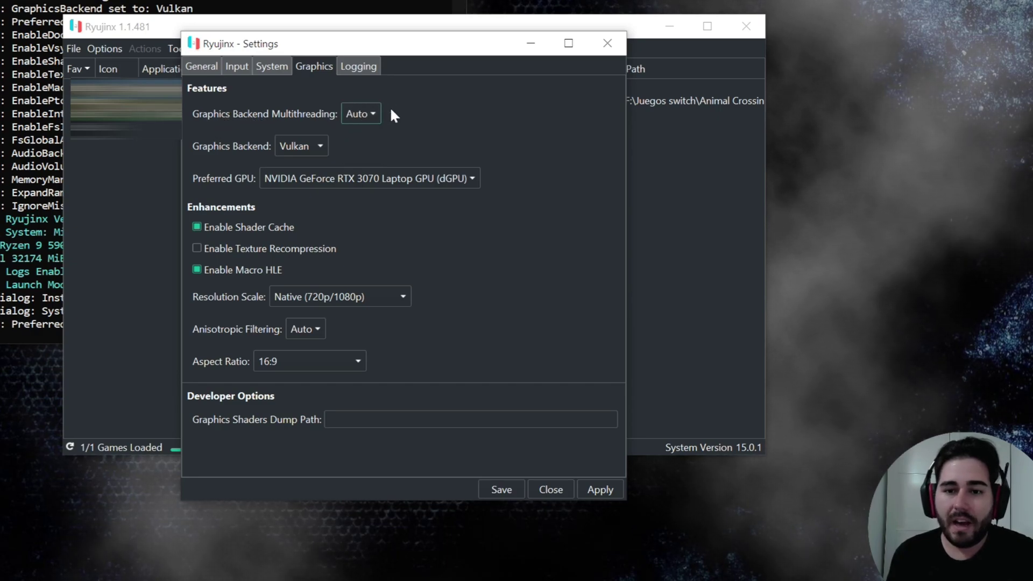
{"action": "left_click", "coordinate": [308, 145]}
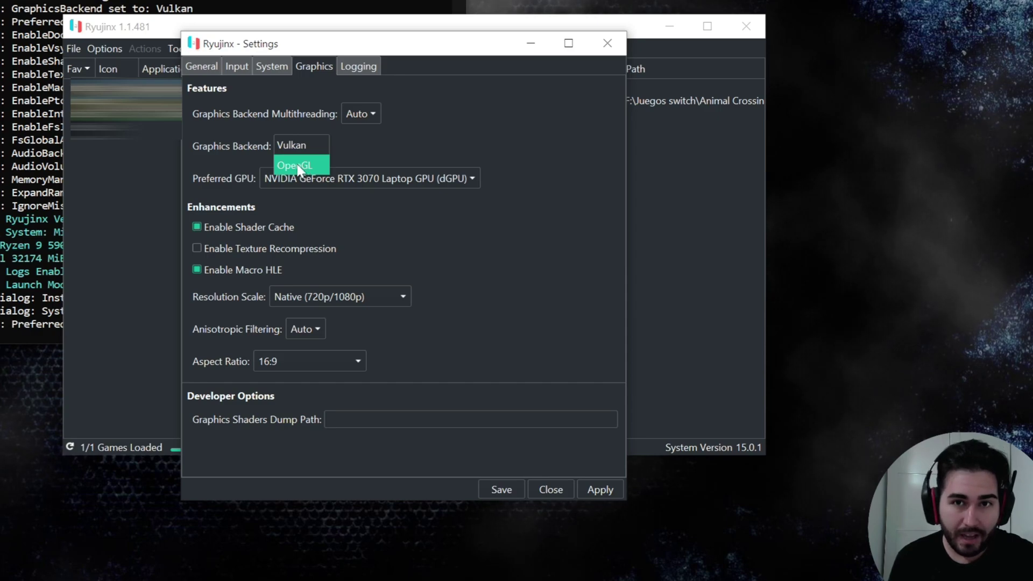
{"action": "left_click", "coordinate": [400, 151]}
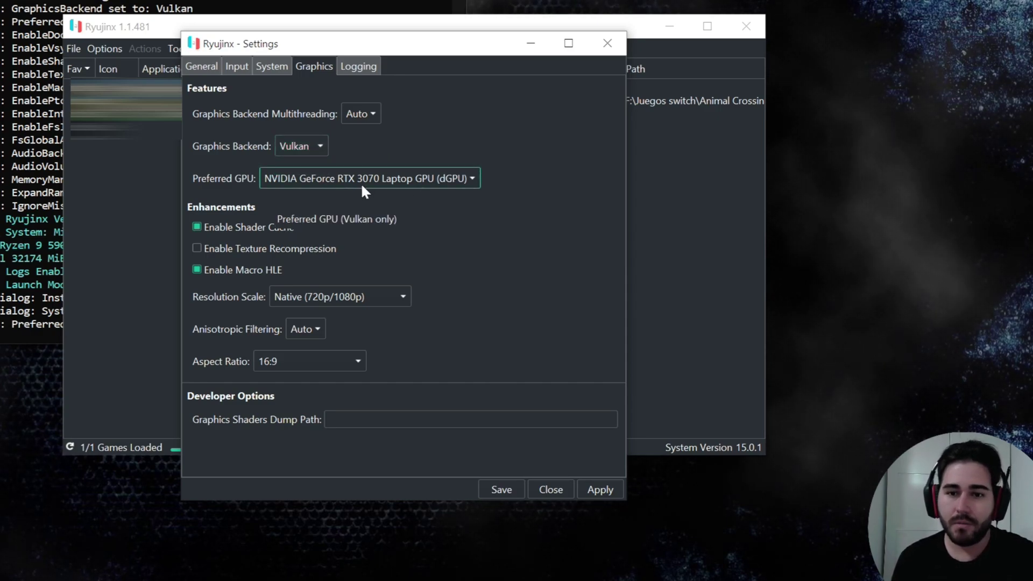
{"action": "left_click", "coordinate": [298, 178]}
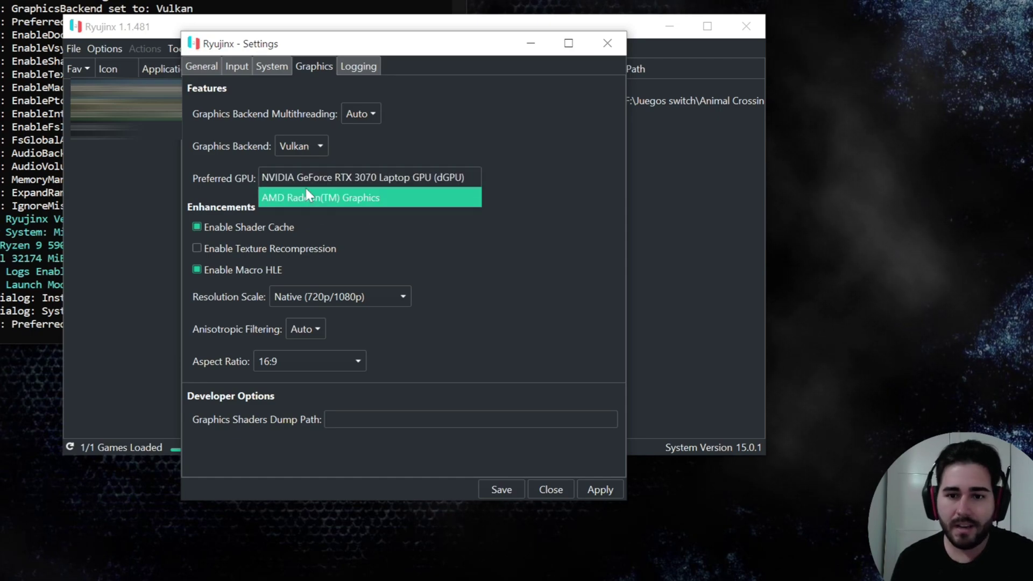
{"action": "left_click", "coordinate": [308, 179]}
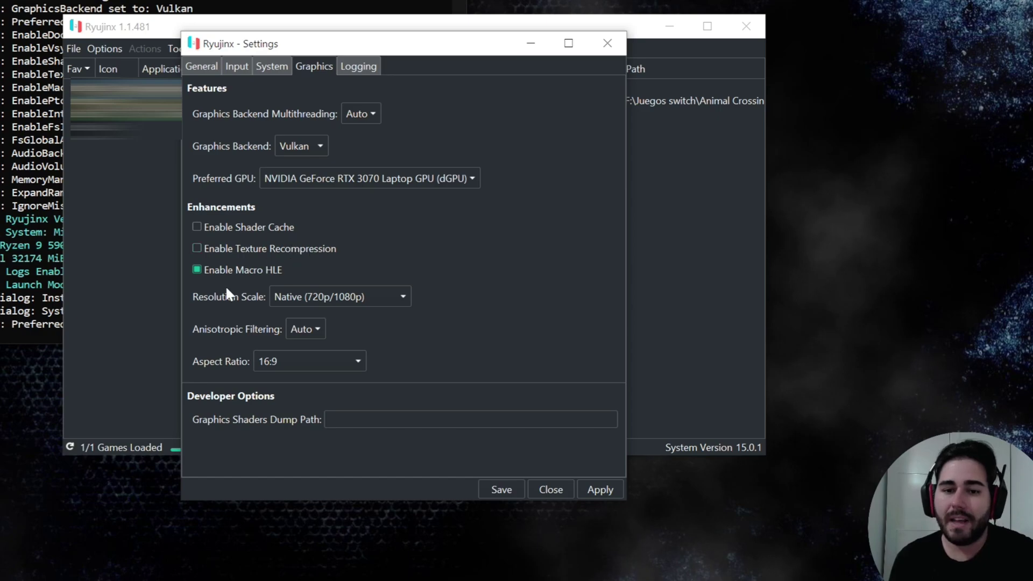
- Look through the resolution scale choices and set the scale to 4x (2880p/4320p)
{"action": "left_click", "coordinate": [381, 298]}
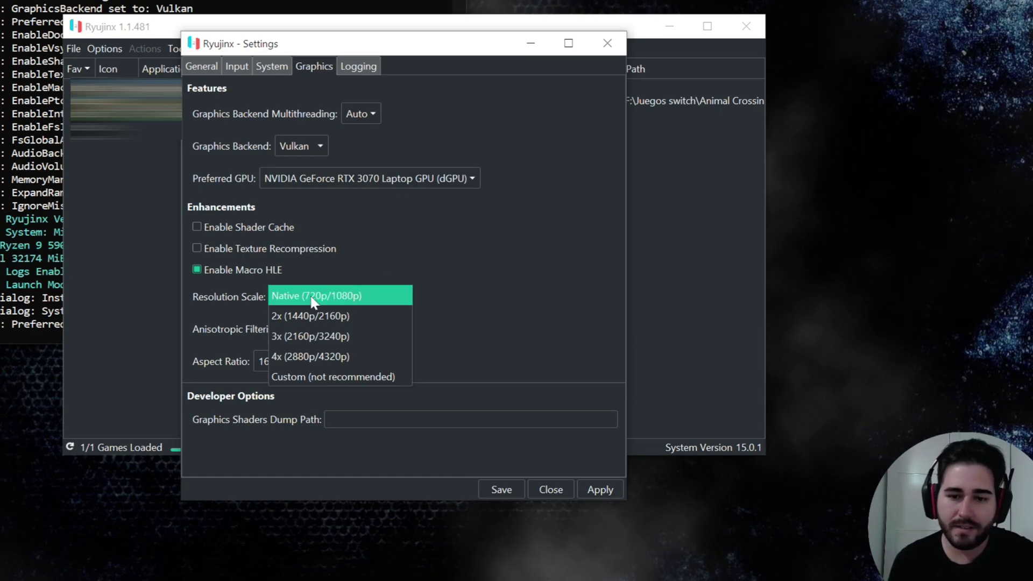
{"action": "left_click", "coordinate": [434, 307]}
{"action": "left_click", "coordinate": [363, 294]}
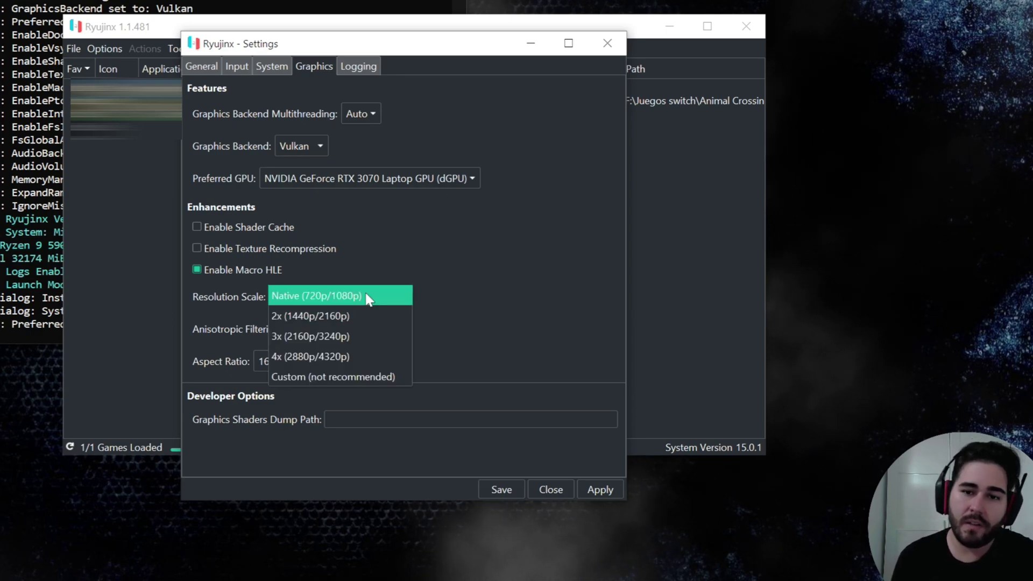
{"action": "left_click", "coordinate": [305, 358]}
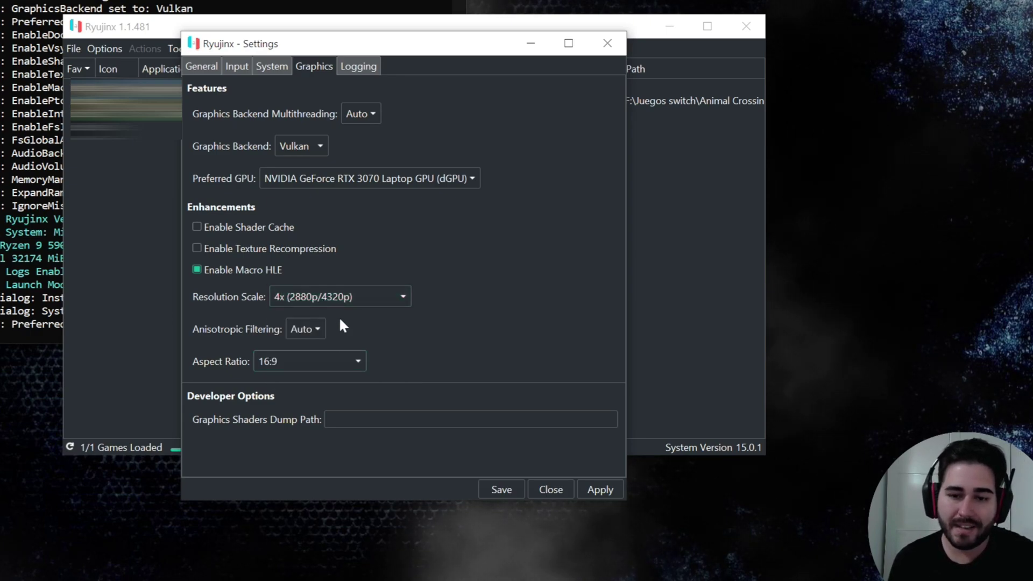
{"action": "left_click", "coordinate": [339, 297]}
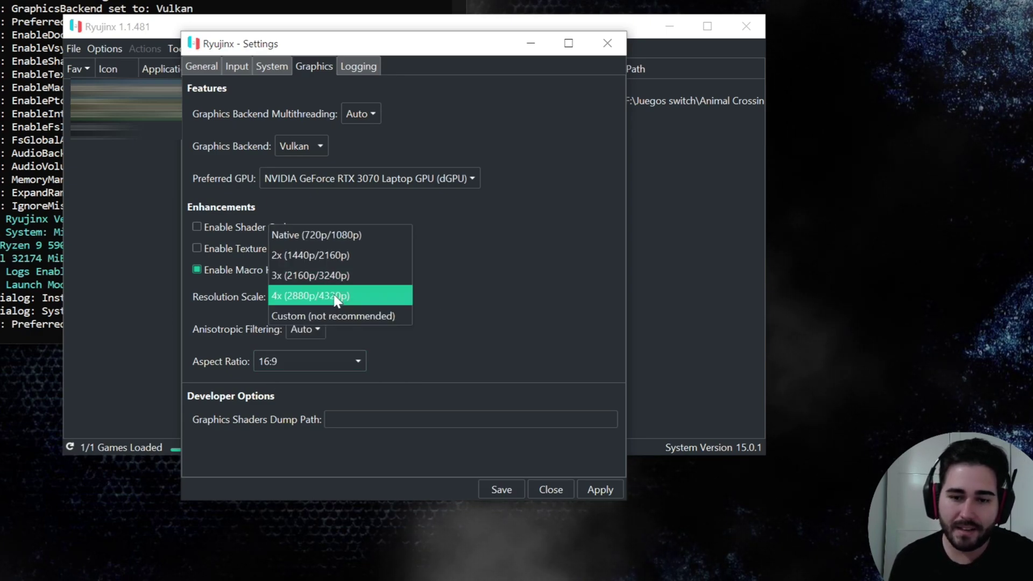
{"action": "left_click", "coordinate": [299, 297]}
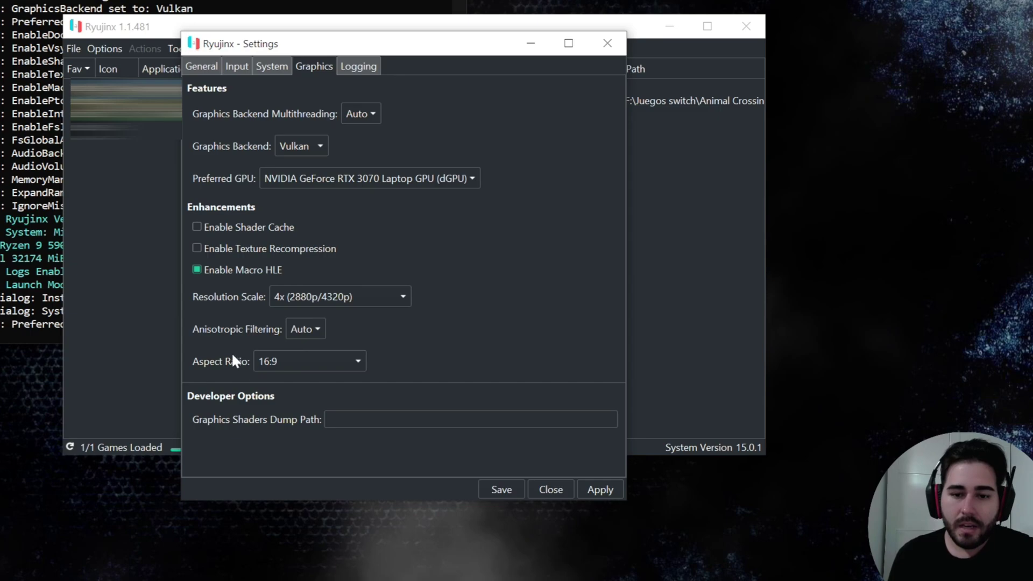
- Examine the available anisotropic filtering levels and aspect ratio choices in the graphics settings
{"action": "left_click", "coordinate": [294, 330]}
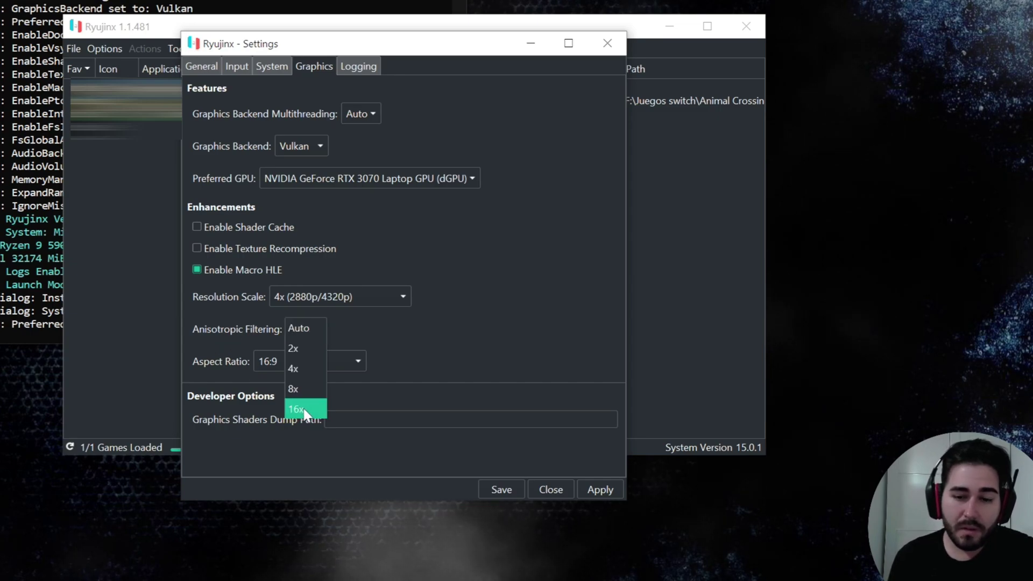
{"action": "left_click", "coordinate": [299, 329]}
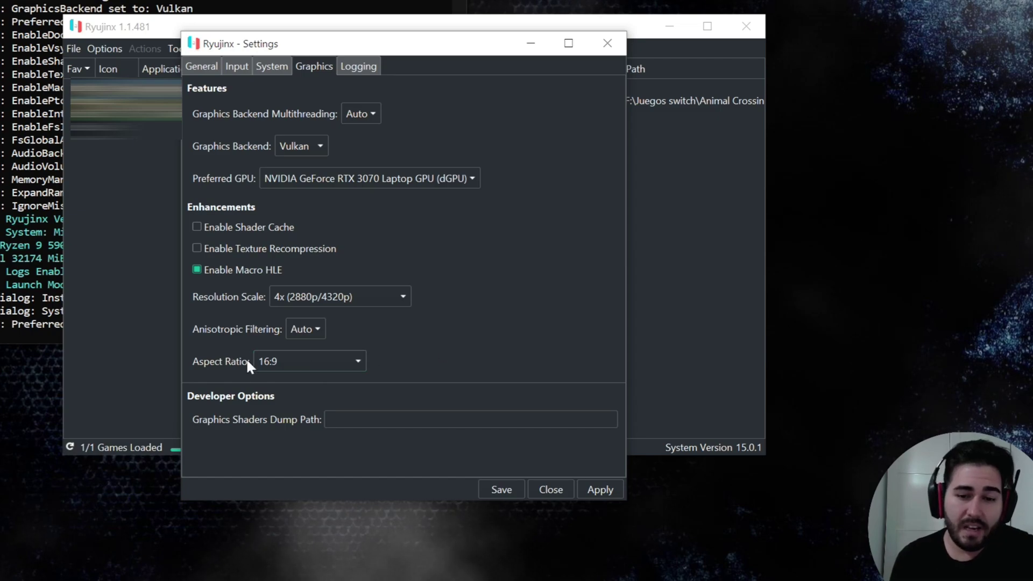
{"action": "left_click", "coordinate": [311, 362]}
{"action": "left_click", "coordinate": [185, 381]}
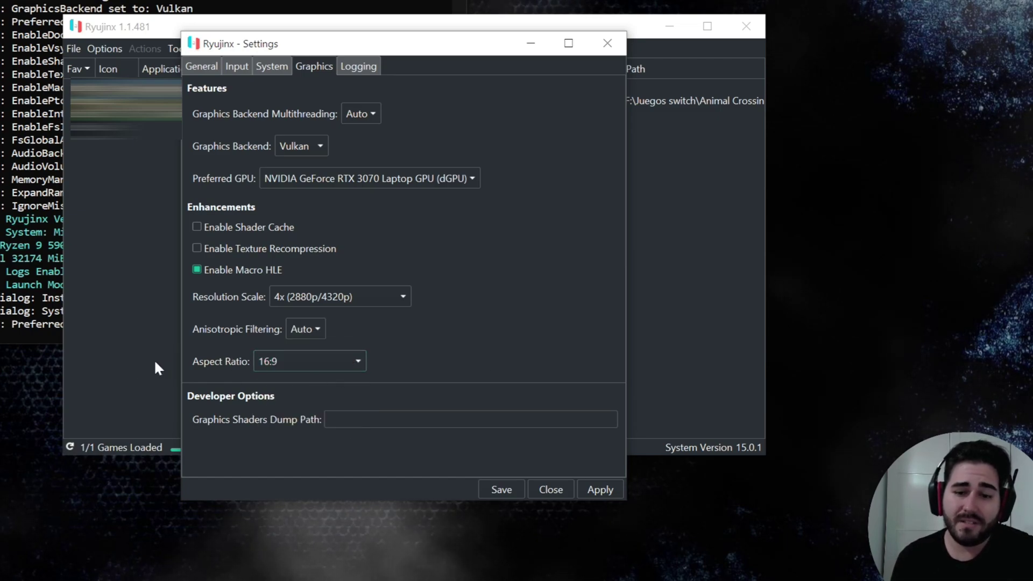
- Review the logging and general settings, and apply and save the changed configuration
{"action": "left_click", "coordinate": [359, 67]}
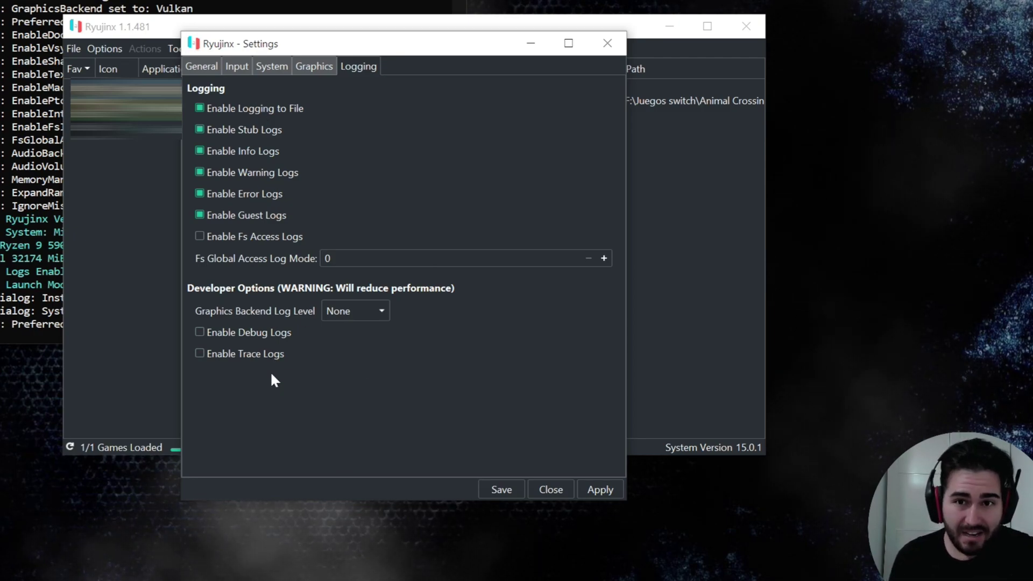
{"action": "left_click", "coordinate": [194, 66]}
{"action": "left_click", "coordinate": [600, 489]}
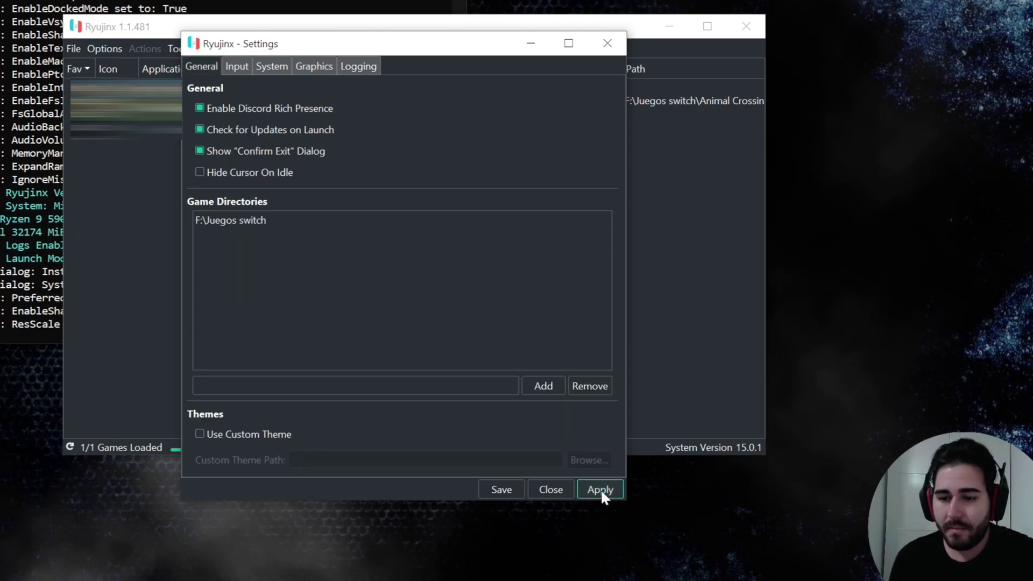
{"action": "left_click", "coordinate": [500, 490]}
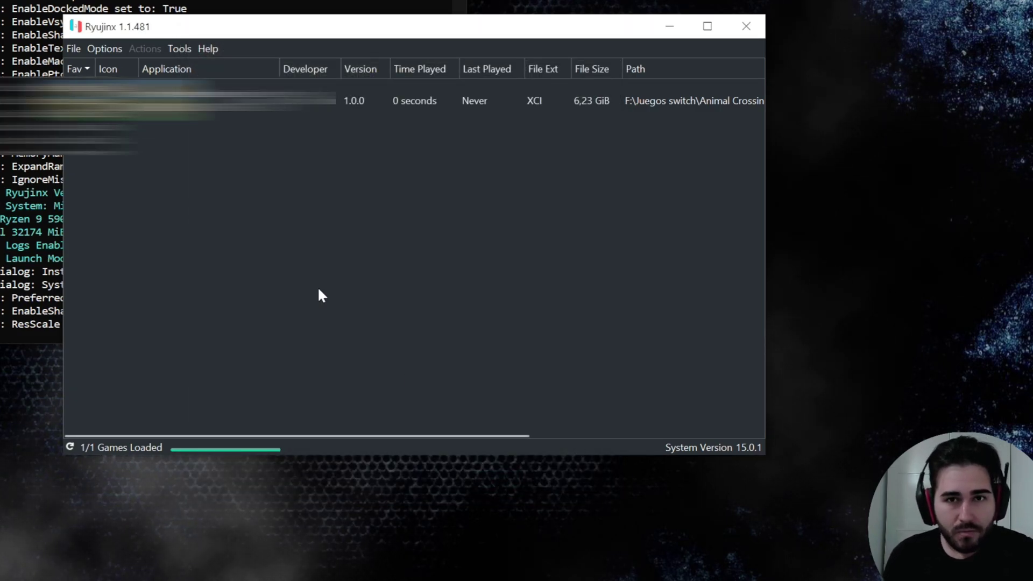
- Move the main window aside and open the title update manager for Animal Crossing: New Horizons in the game list
{"action": "key", "text": "Down"}
{"action": "left_click", "coordinate": [220, 204]}
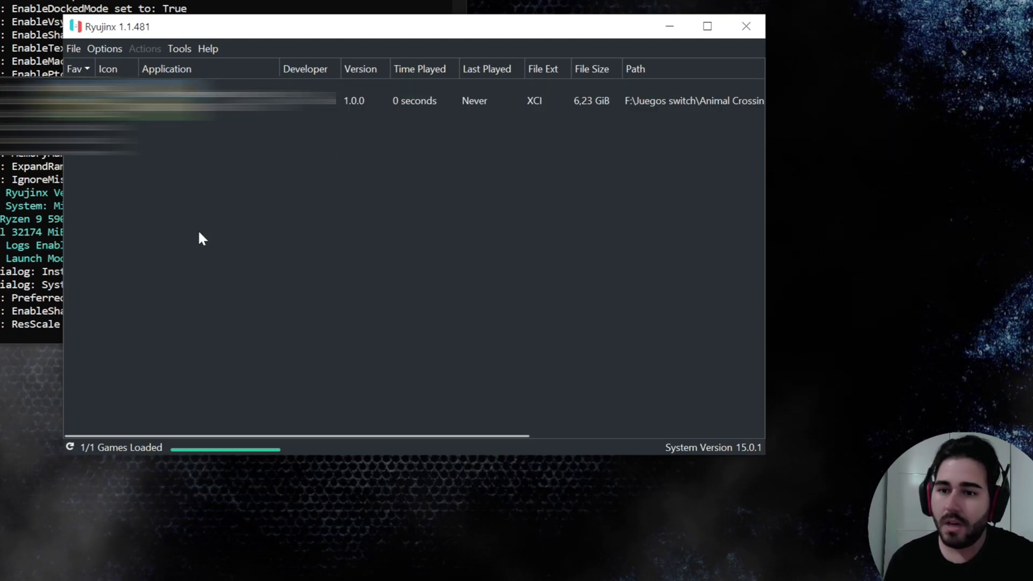
{"action": "left_click_drag", "start_coordinate": [261, 27], "coordinate": [373, 33]}
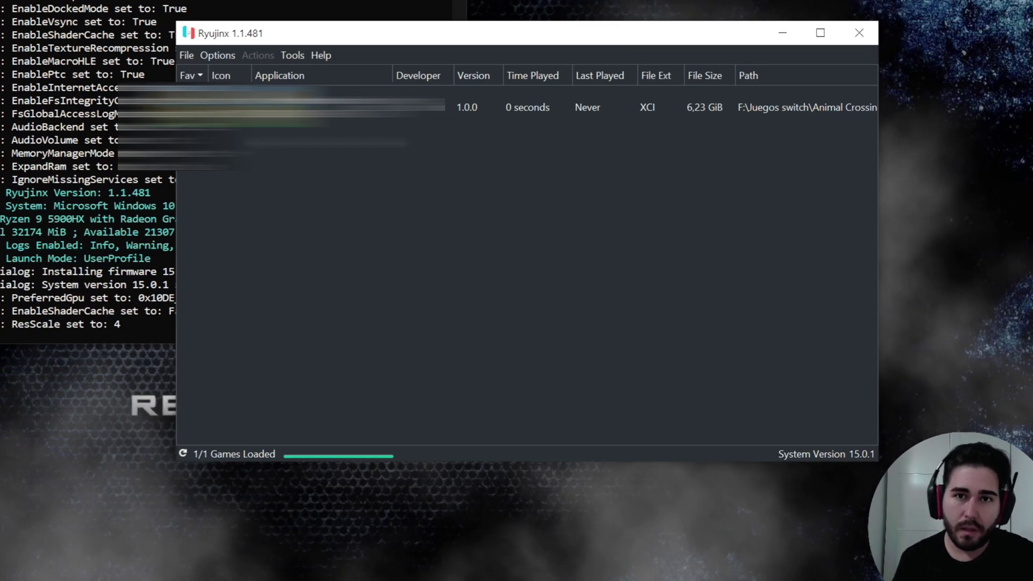
{"action": "left_click", "coordinate": [527, 107]}
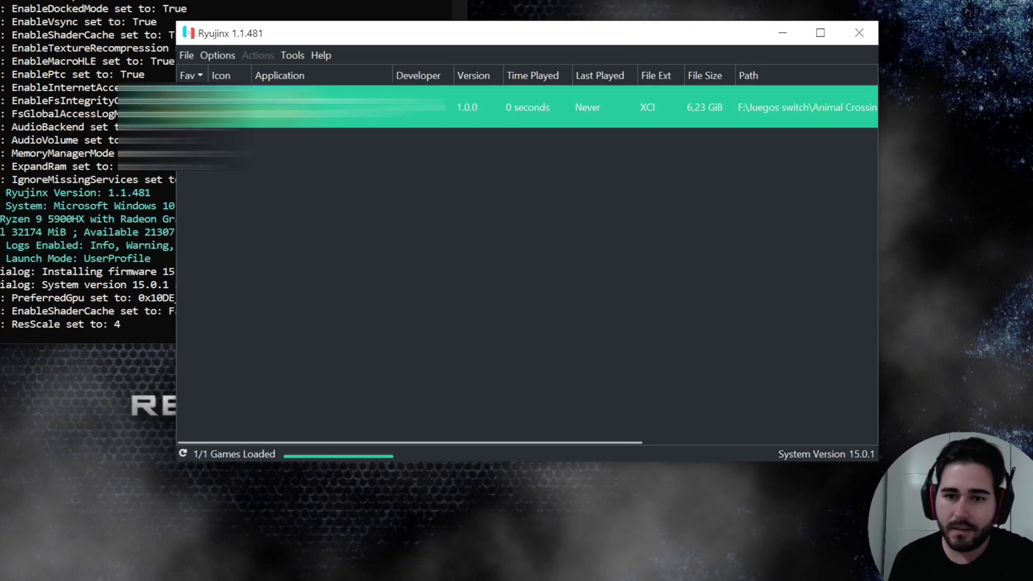
{"action": "right_click", "coordinate": [322, 108]}
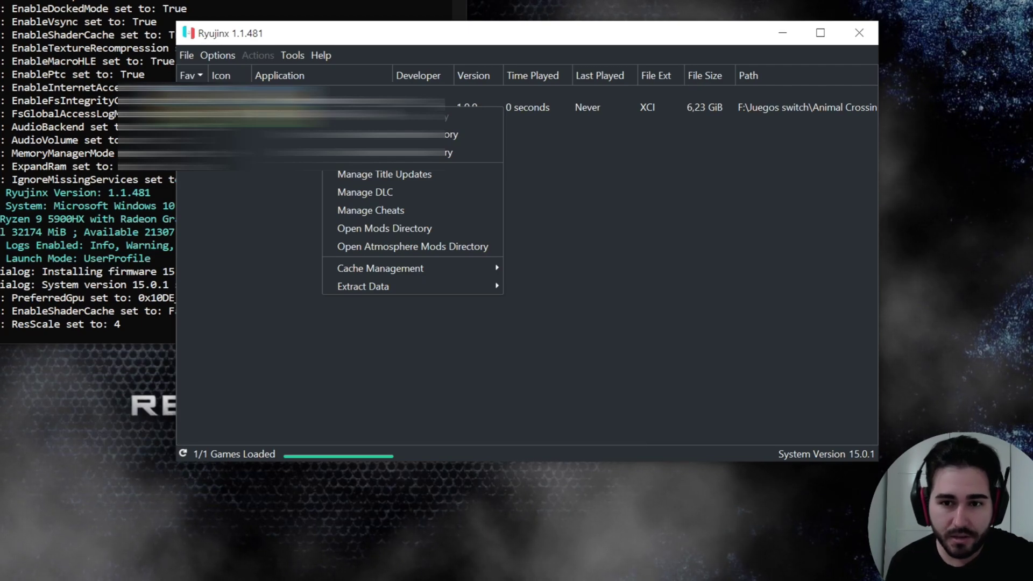
{"action": "left_click", "coordinate": [322, 103]}
{"action": "right_click", "coordinate": [322, 102]}
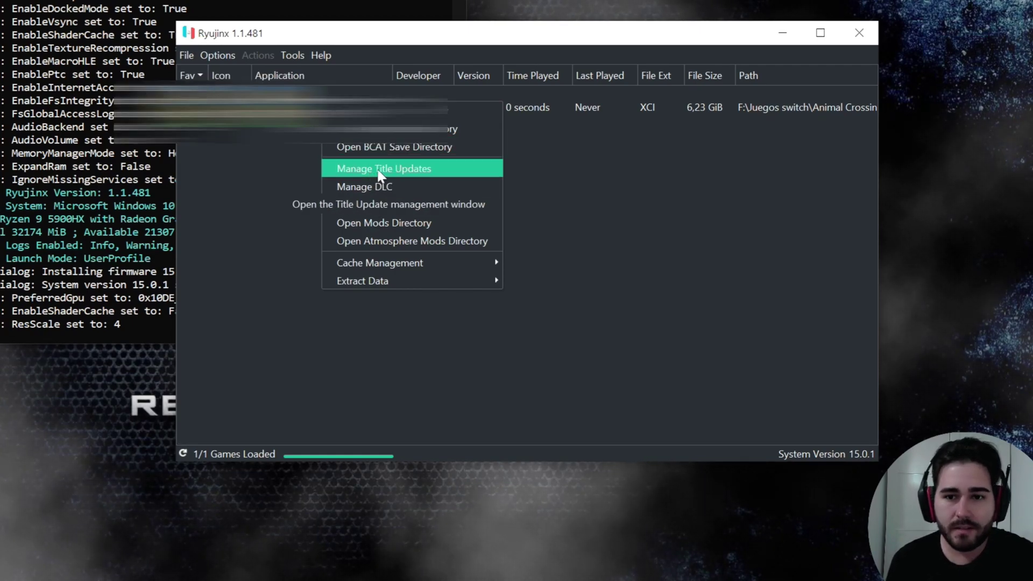
{"action": "left_click", "coordinate": [380, 171]}
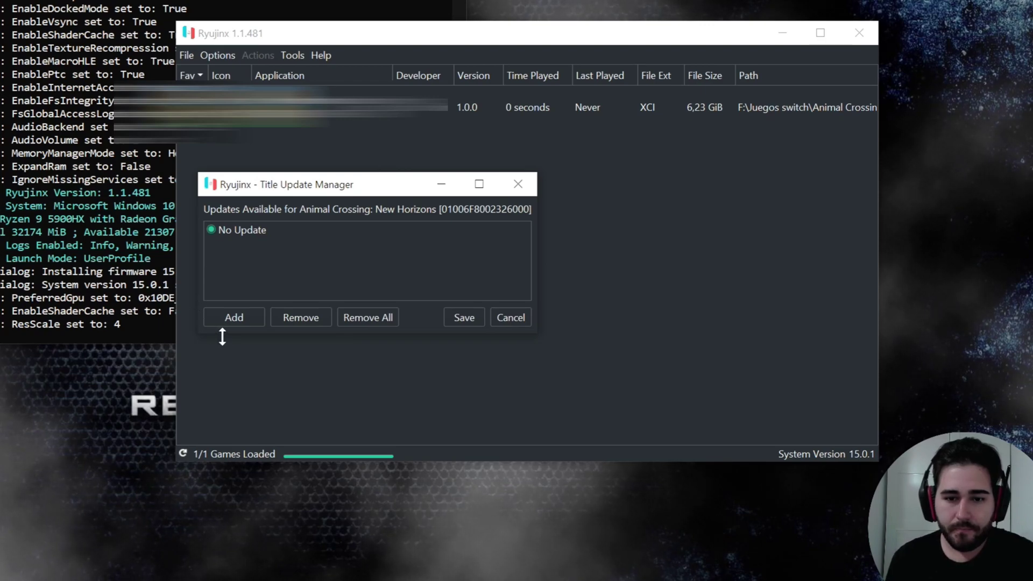
- Add the v1835008 update NSP from the Animal Crossing New Horizons folder as the game's title update and save it
{"action": "left_click", "coordinate": [232, 320]}
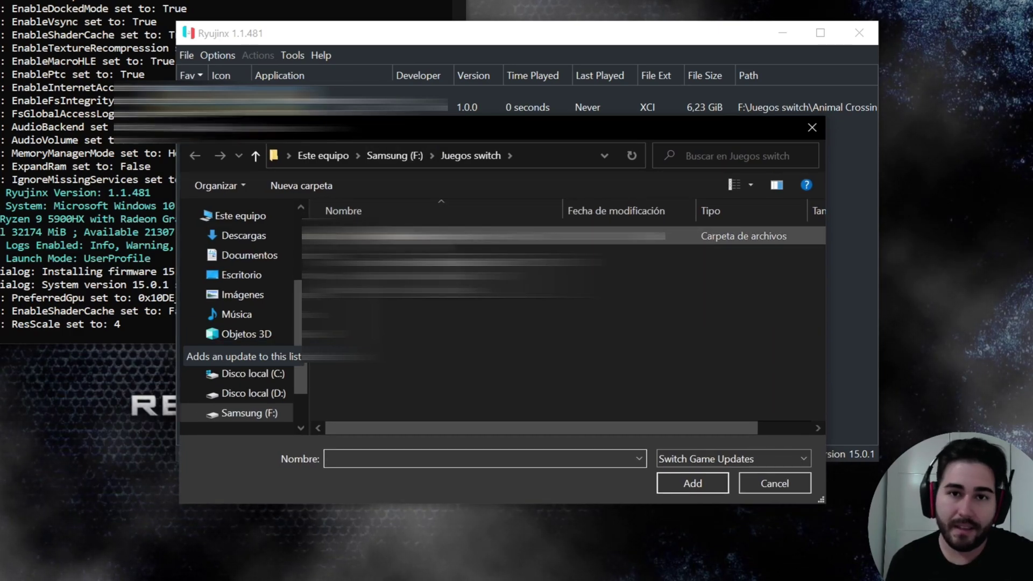
{"action": "double_click", "coordinate": [484, 236]}
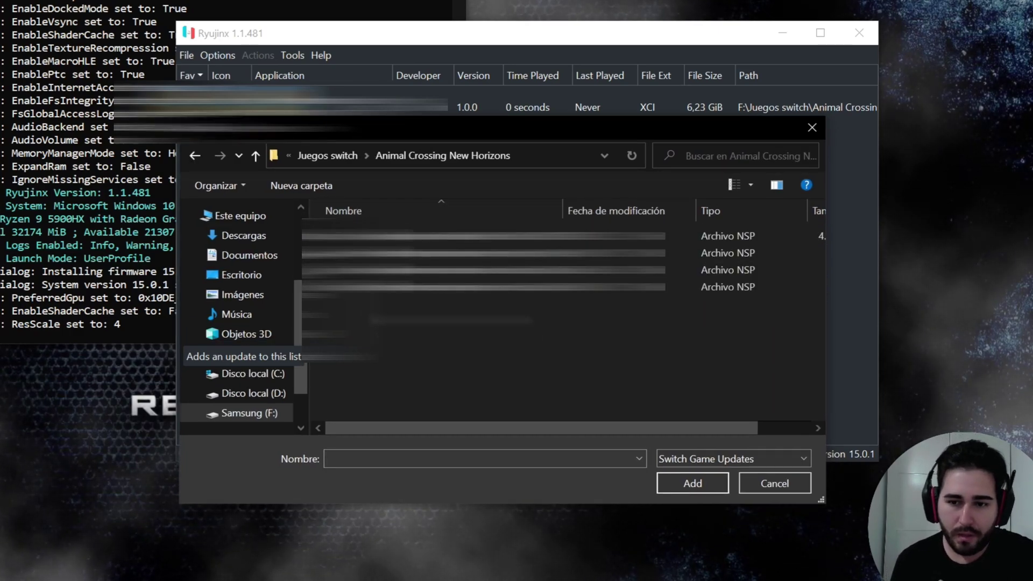
{"action": "left_click", "coordinate": [484, 235]}
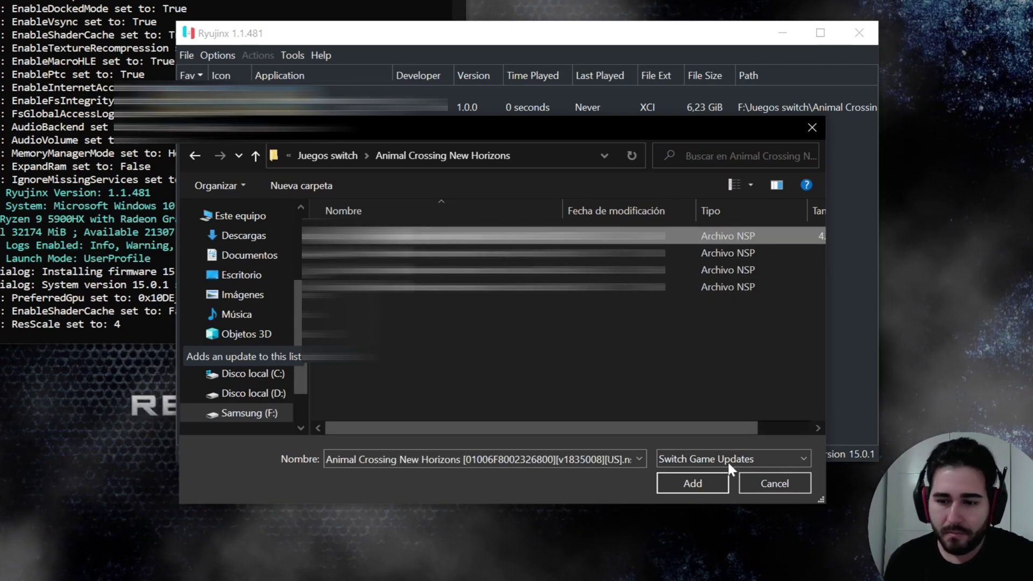
{"action": "left_click", "coordinate": [689, 484]}
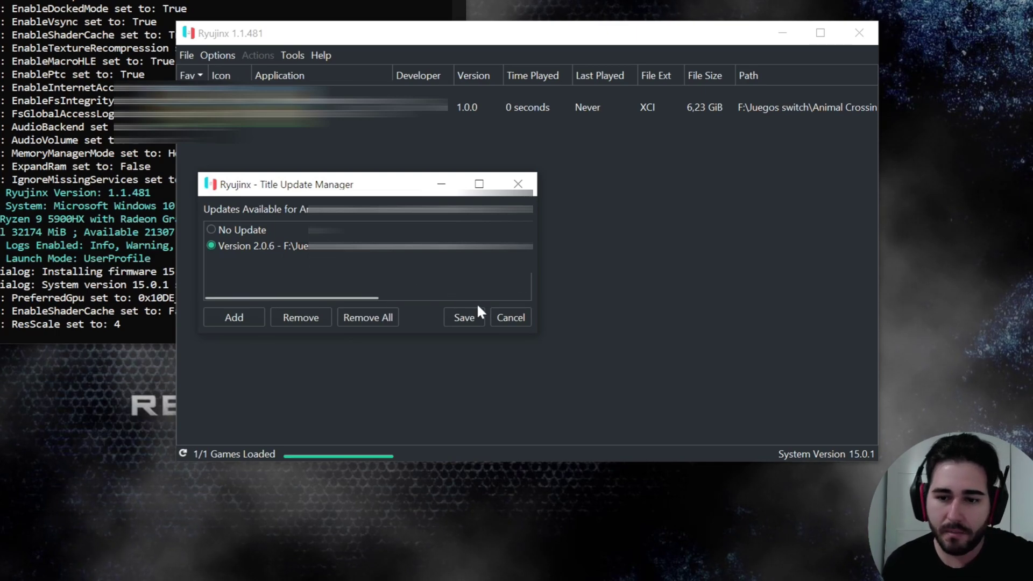
{"action": "left_click", "coordinate": [461, 317]}
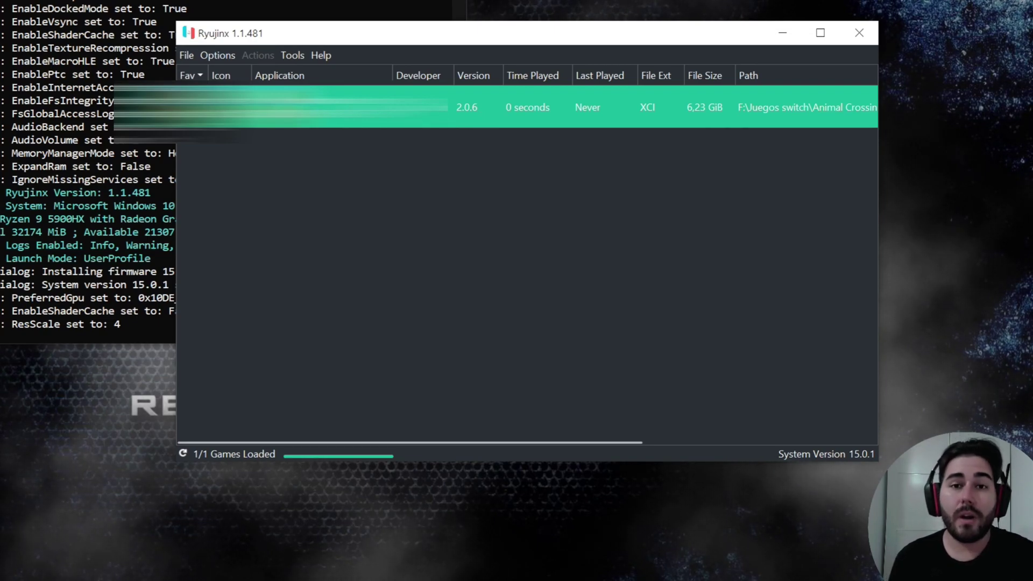
- Open the DLC manager for Animal Crossing: New Horizons and add the Happy Home Paradise DLC file
{"action": "right_click", "coordinate": [345, 107]}
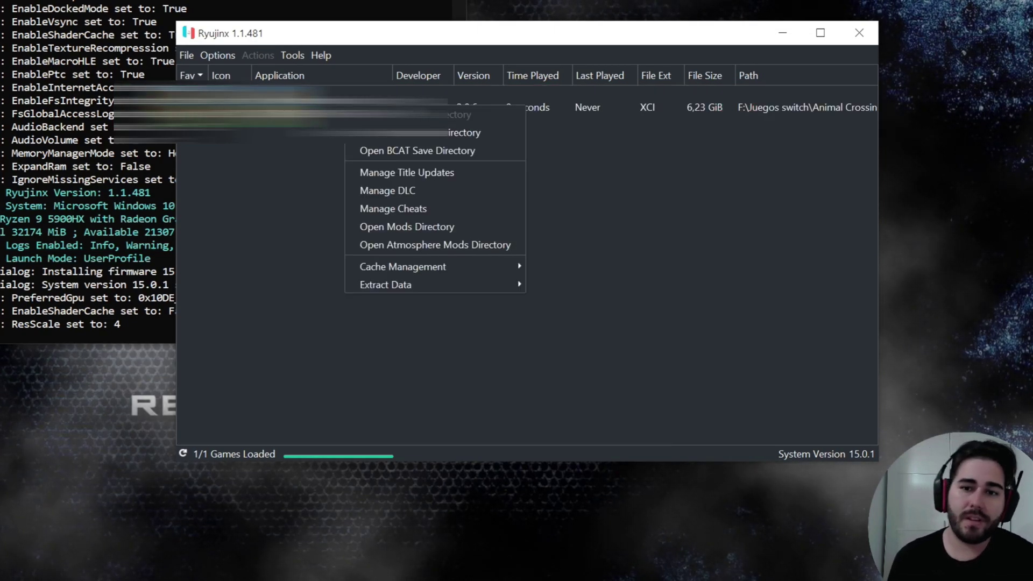
{"action": "left_click", "coordinate": [400, 192]}
{"action": "left_click", "coordinate": [245, 344]}
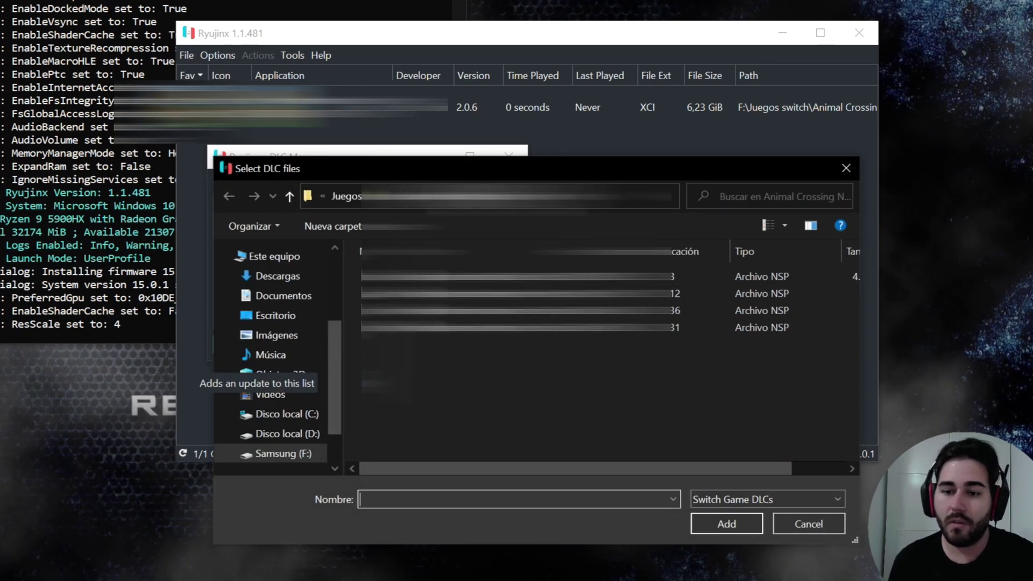
{"action": "left_click_drag", "start_coordinate": [432, 176], "coordinate": [431, 166]}
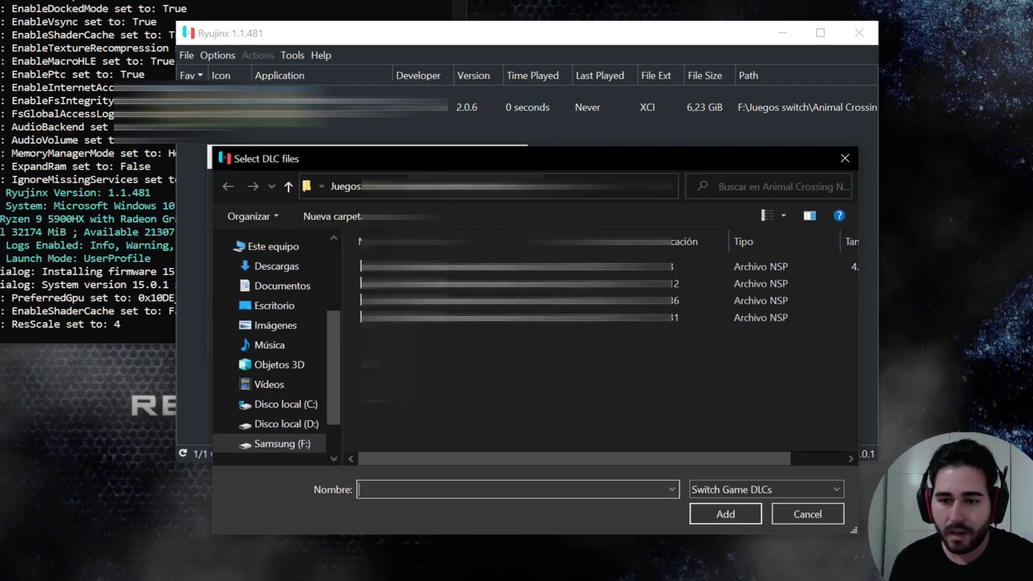
{"action": "left_click", "coordinate": [538, 284]}
{"action": "left_click", "coordinate": [724, 514]}
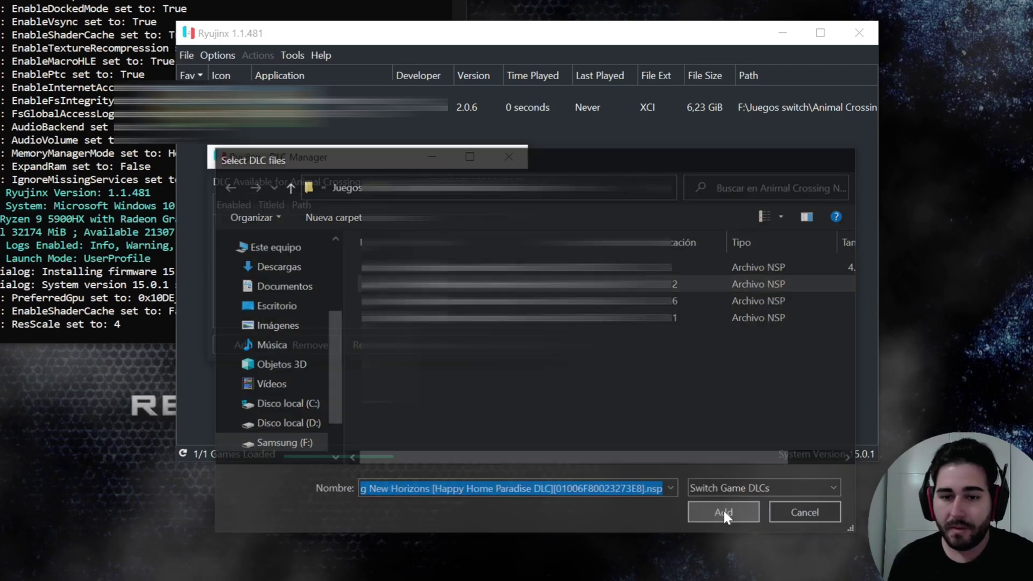
- Add the Nook Inc silk rug DLC and the last NSP file in the folder, and save the DLC list
{"action": "left_click", "coordinate": [249, 345]}
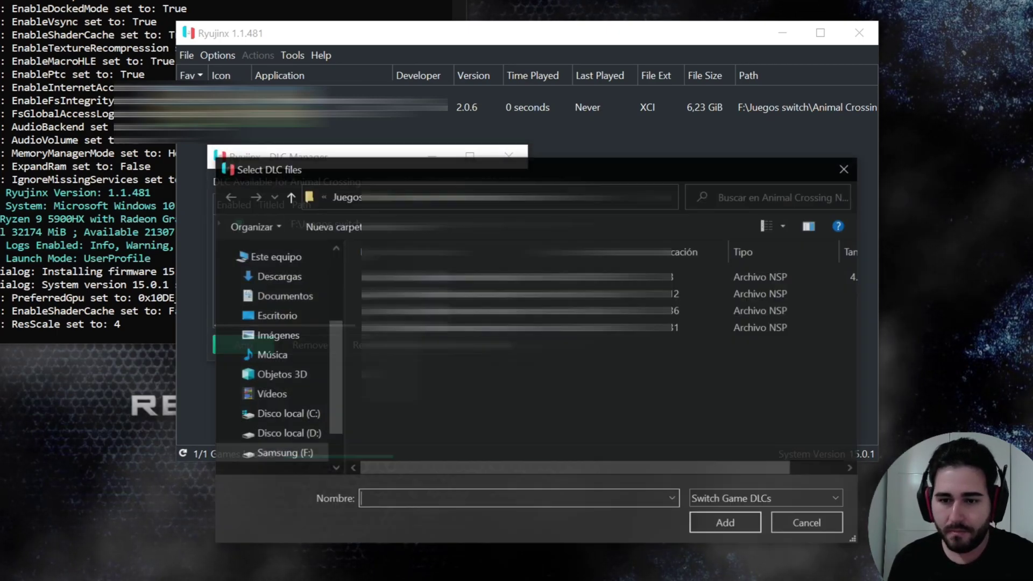
{"action": "left_click", "coordinate": [592, 310]}
{"action": "left_click", "coordinate": [710, 520]}
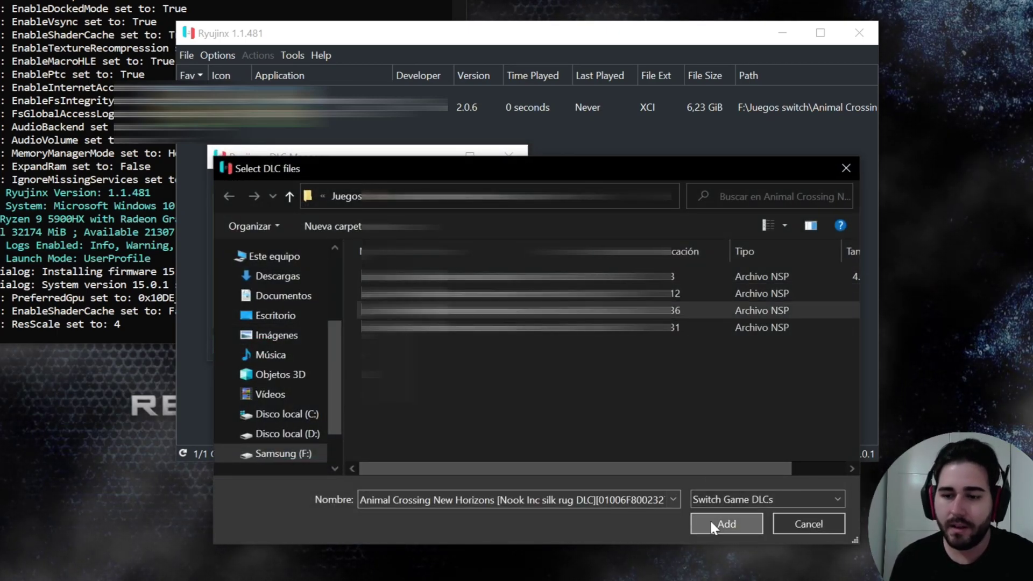
{"action": "left_click", "coordinate": [242, 345]}
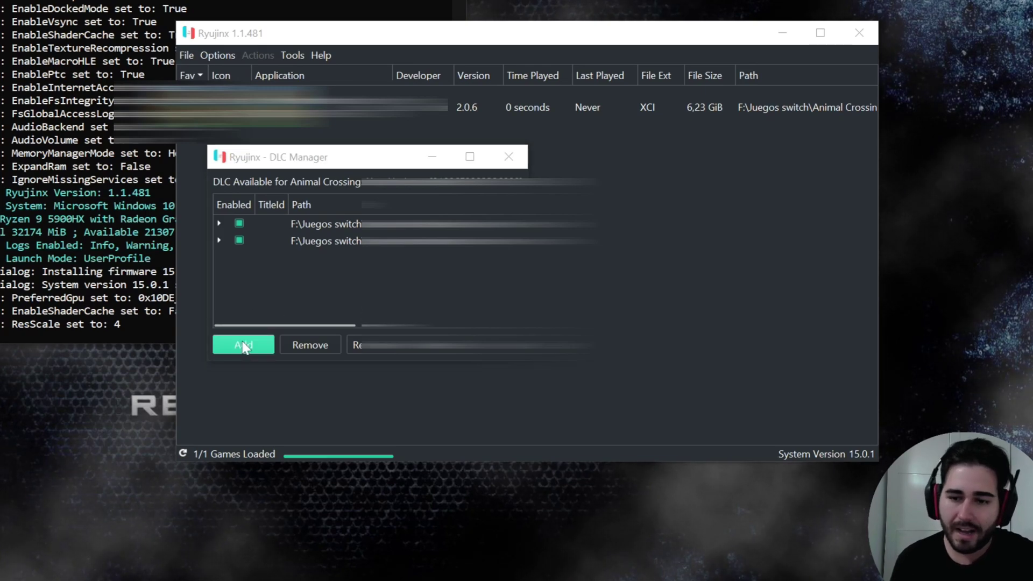
{"action": "left_click", "coordinate": [591, 327]}
{"action": "left_click", "coordinate": [709, 523]}
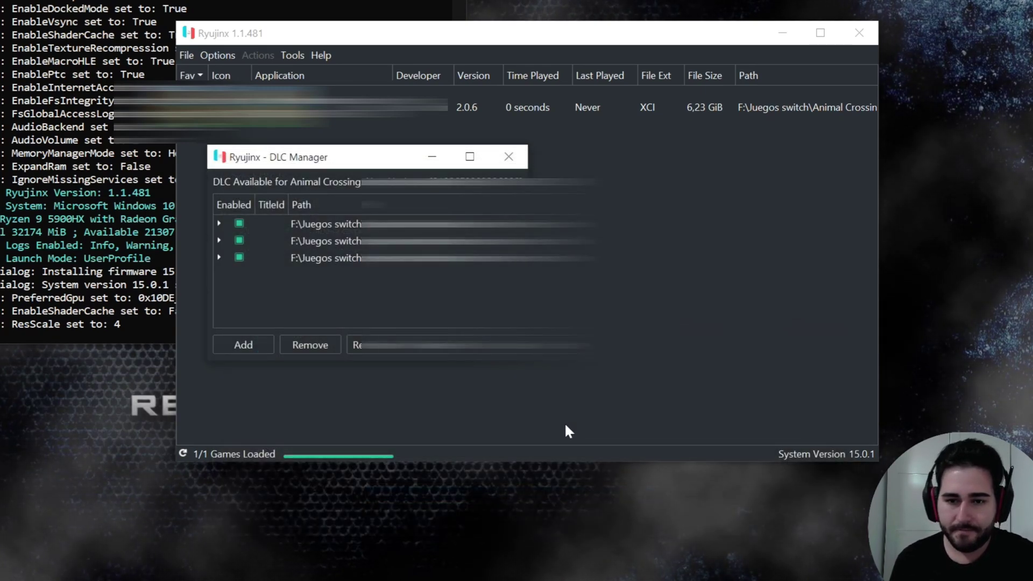
{"action": "left_click", "coordinate": [473, 345]}
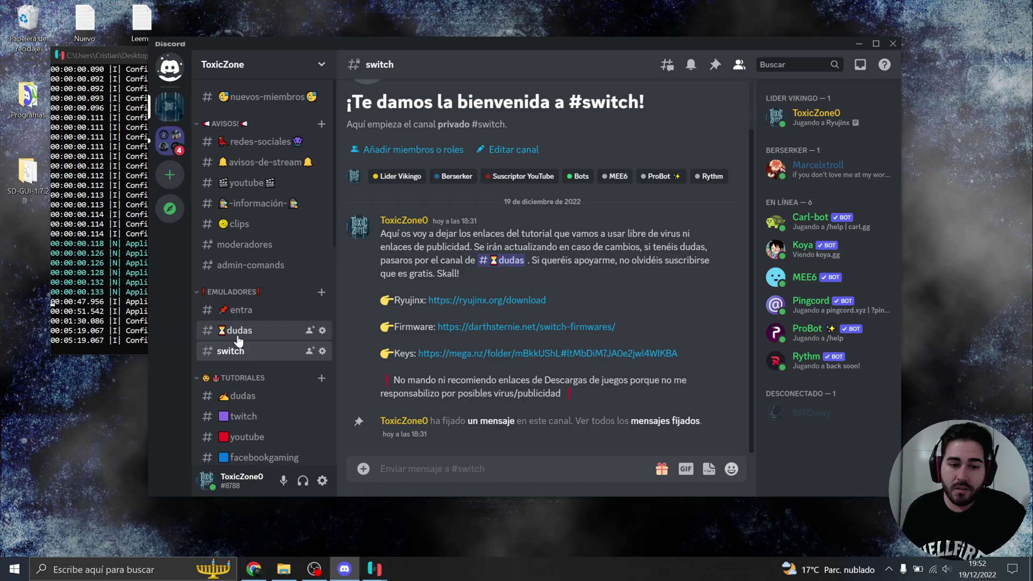
- View the dudas and entra channels in the EMULADORES section of the ToxicZone Discord server
{"action": "left_click", "coordinate": [233, 331]}
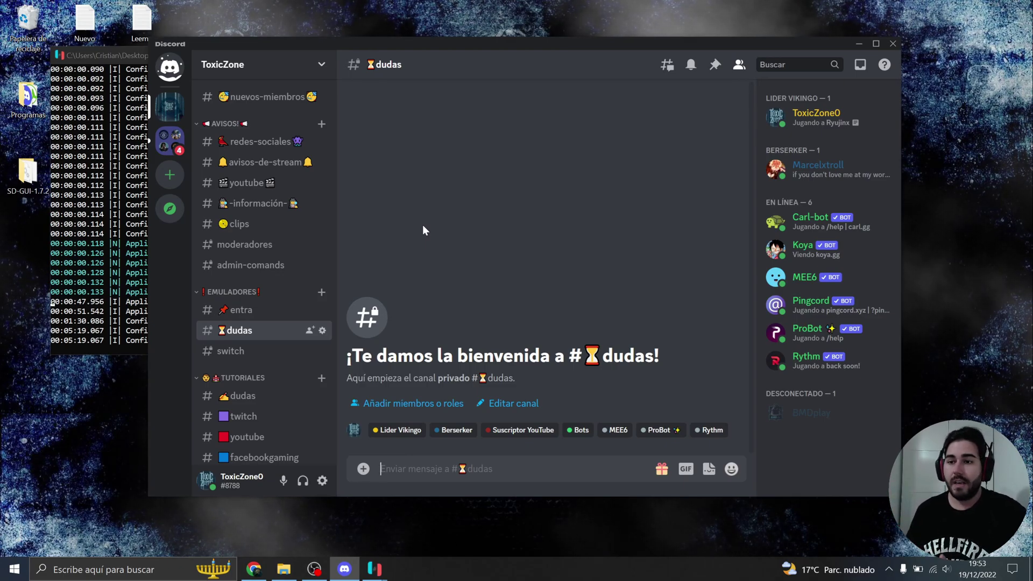
{"action": "key", "text": "alt+Up"}
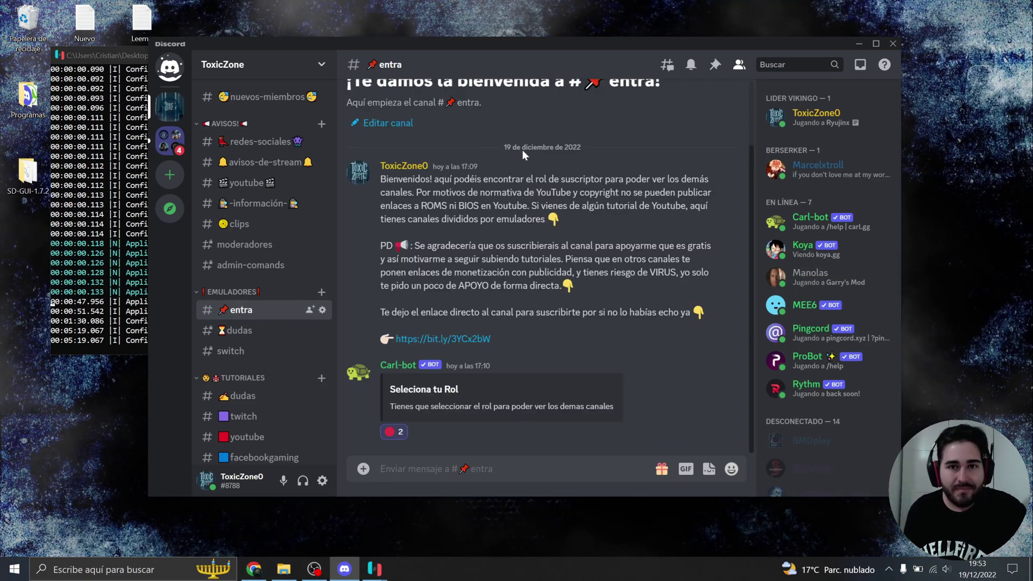